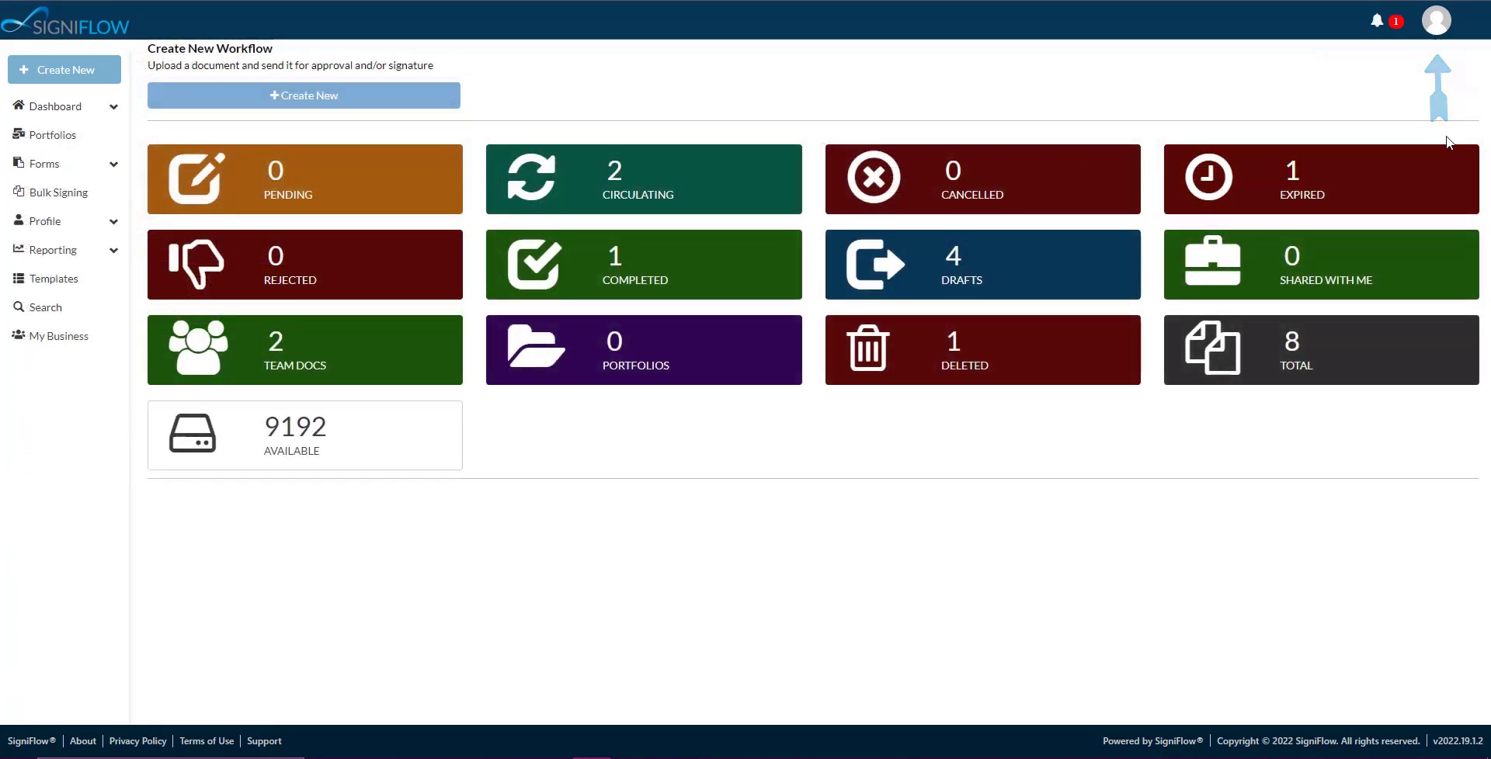
Step: Open the account's personal details page and look through the profile information
click(1436, 20)
click(1254, 115)
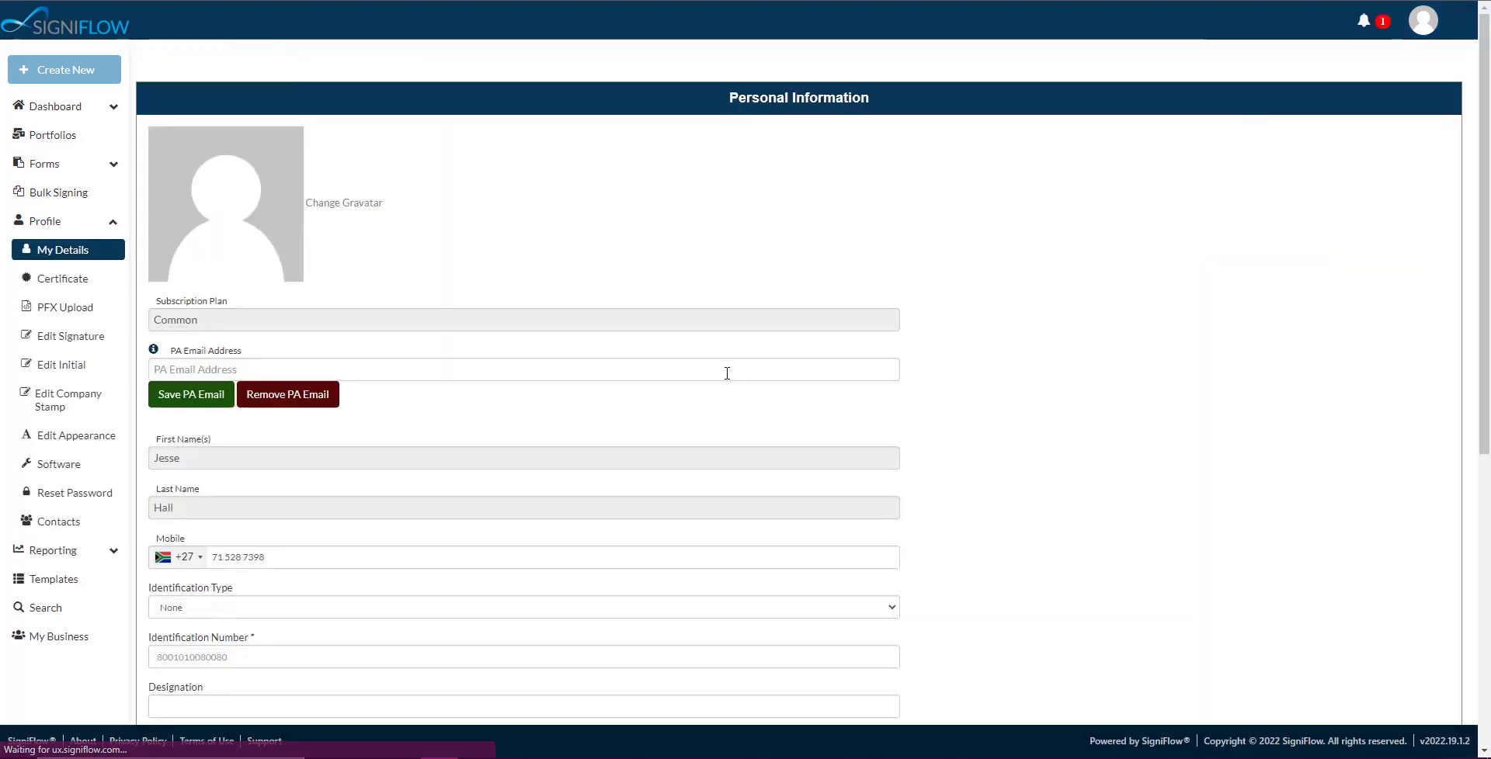
scroll(727, 374, down, 5)
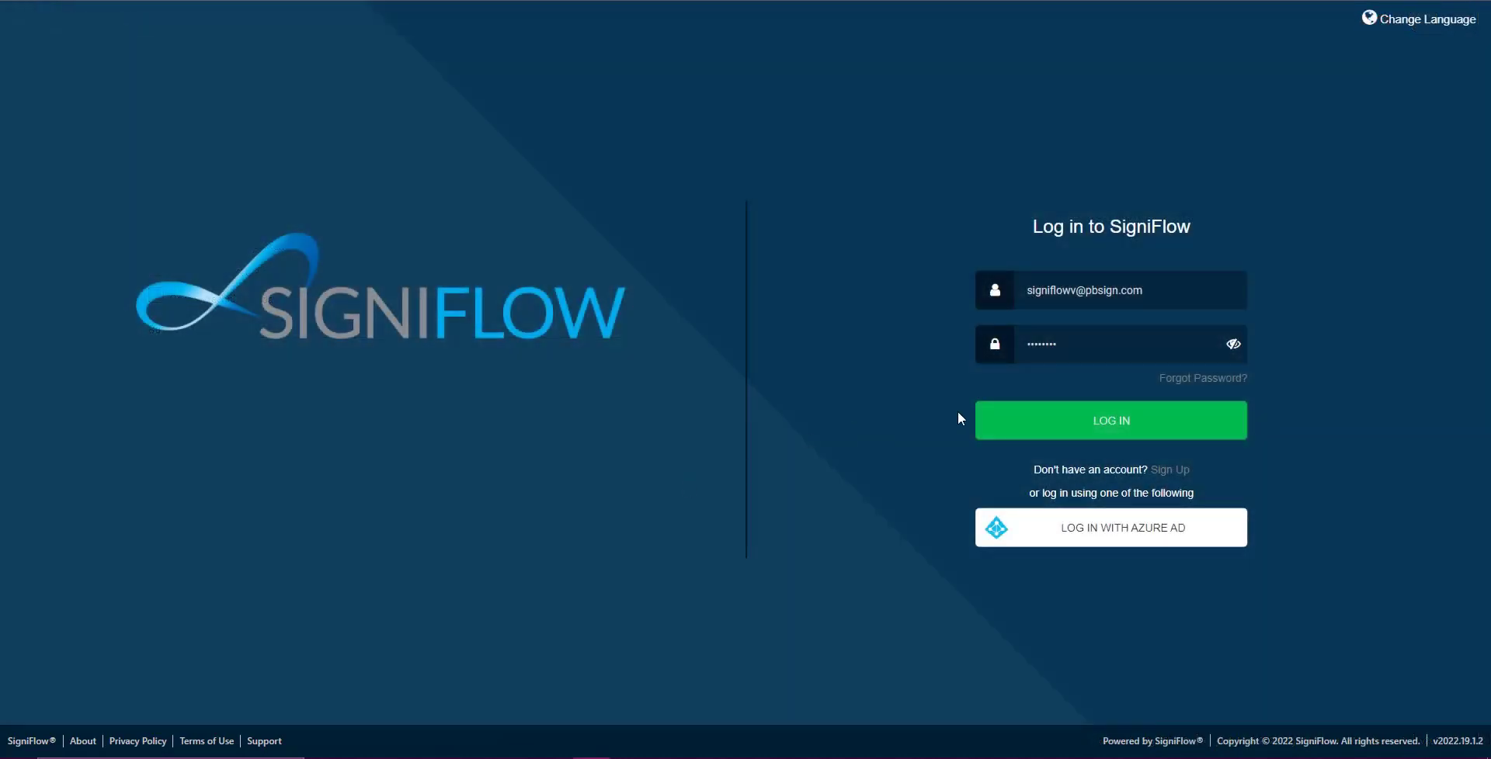
Step: Log in with the prefilled credentials and open the Team Docs basket
click(1062, 431)
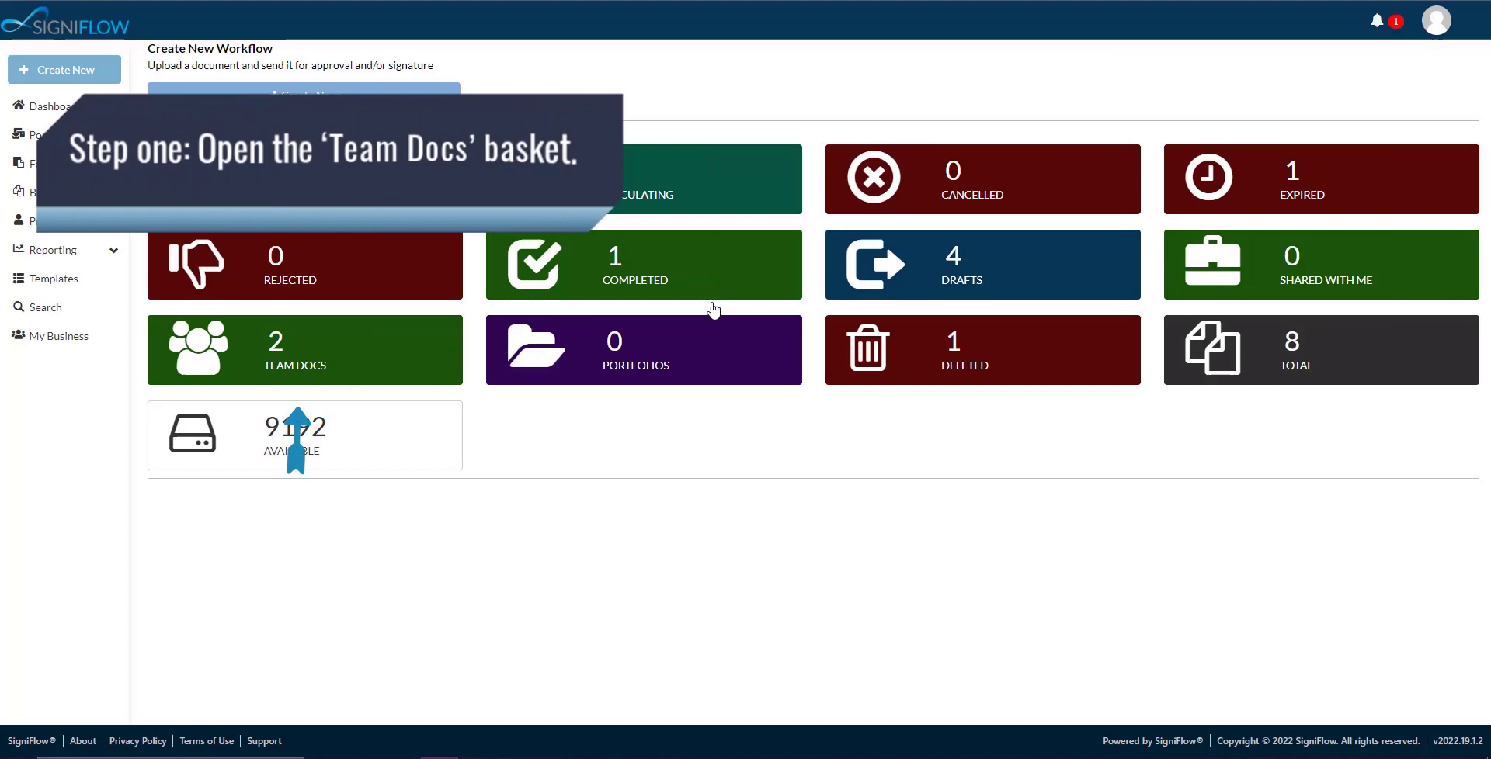
click(373, 347)
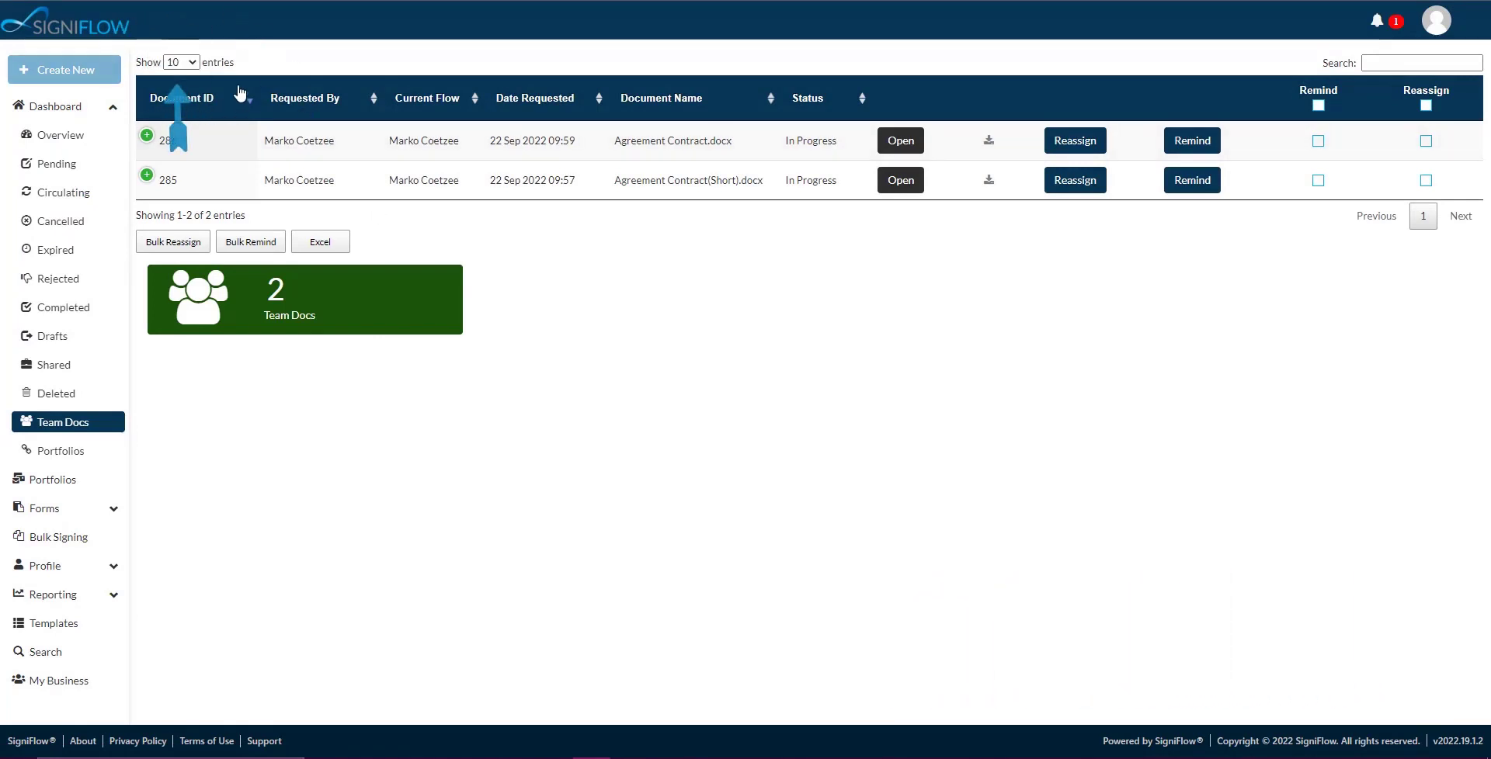
Step: Search the team documents for "28" and for "short", and clear the search
click(191, 63)
click(1398, 65)
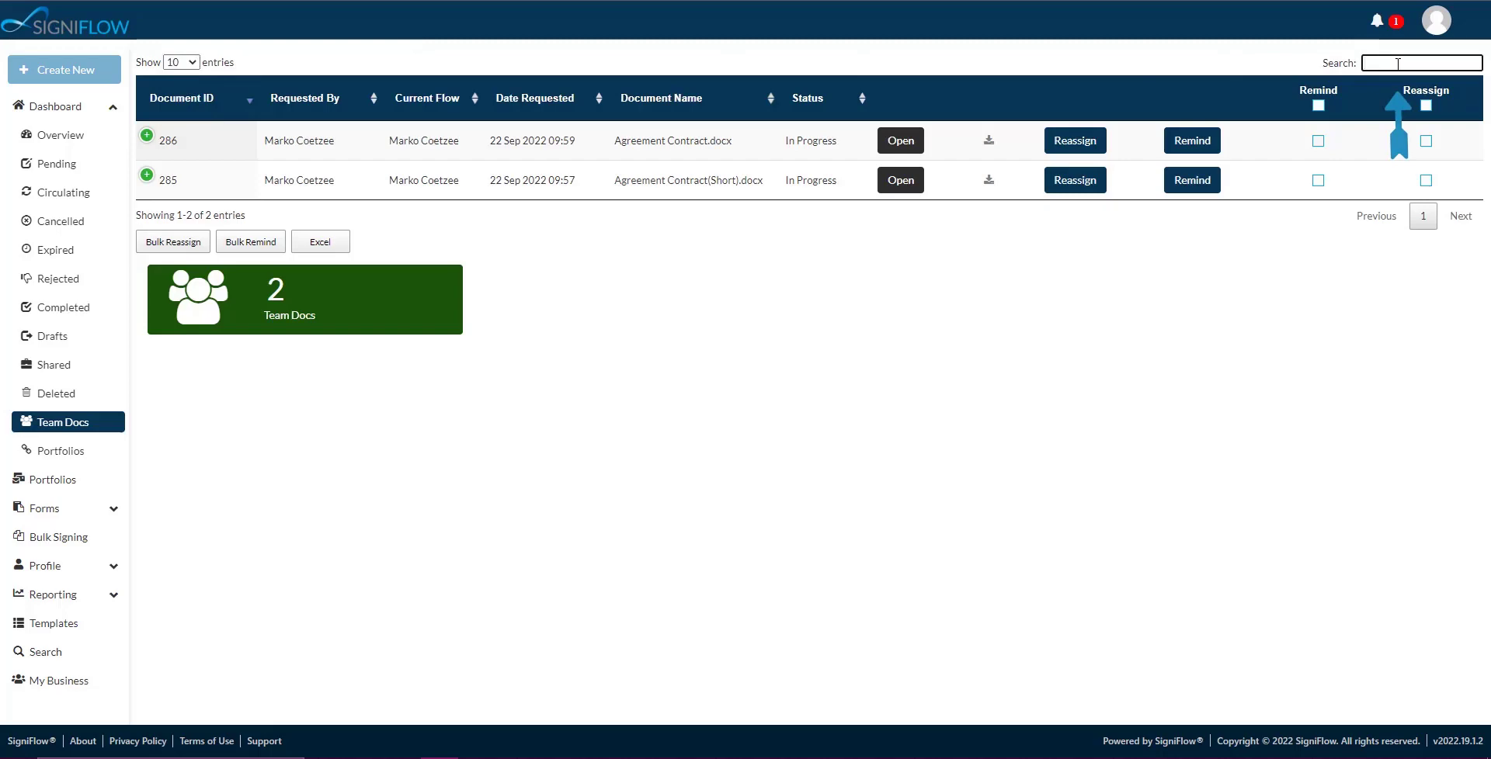
text(28)
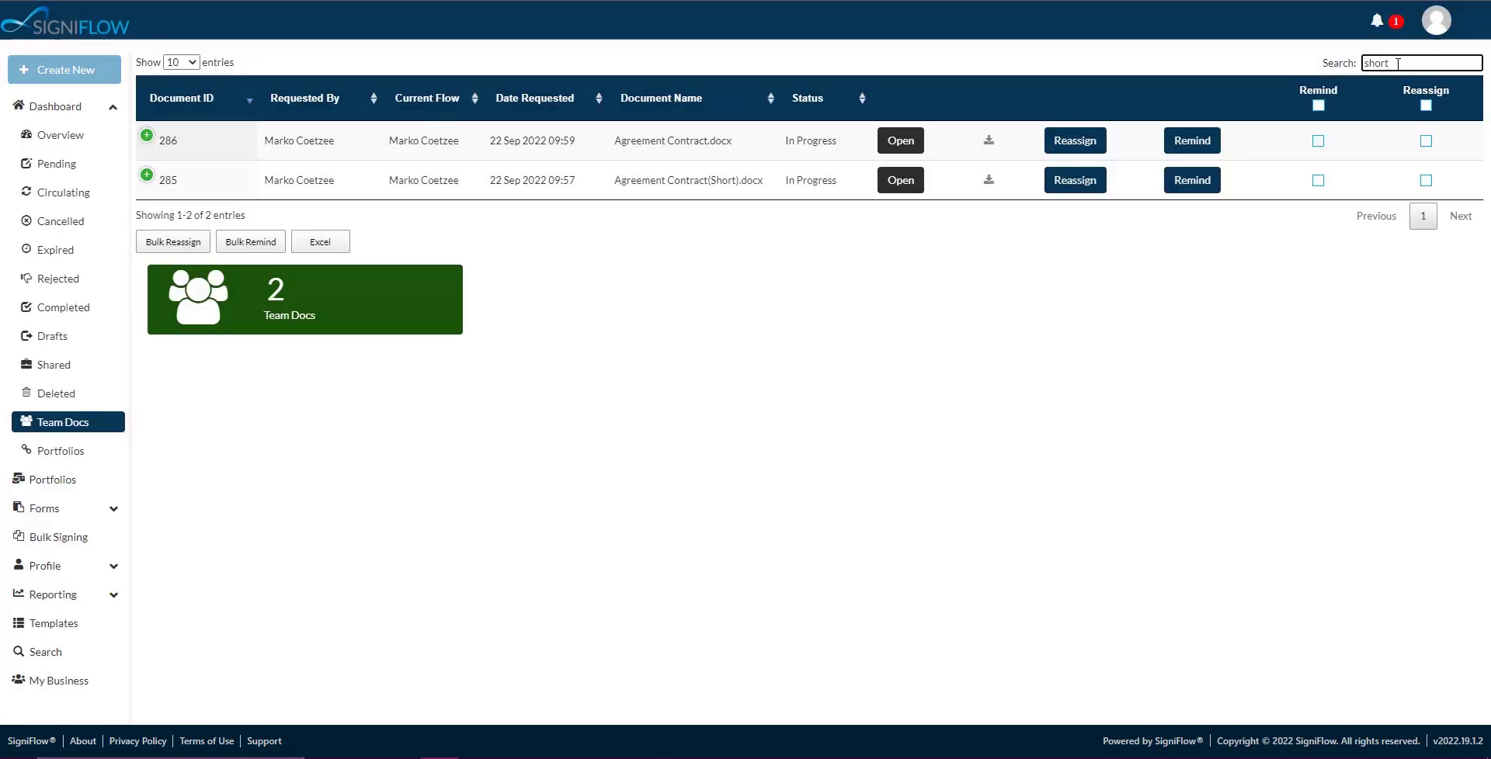
key(BackSpace)
key(BackSpace)
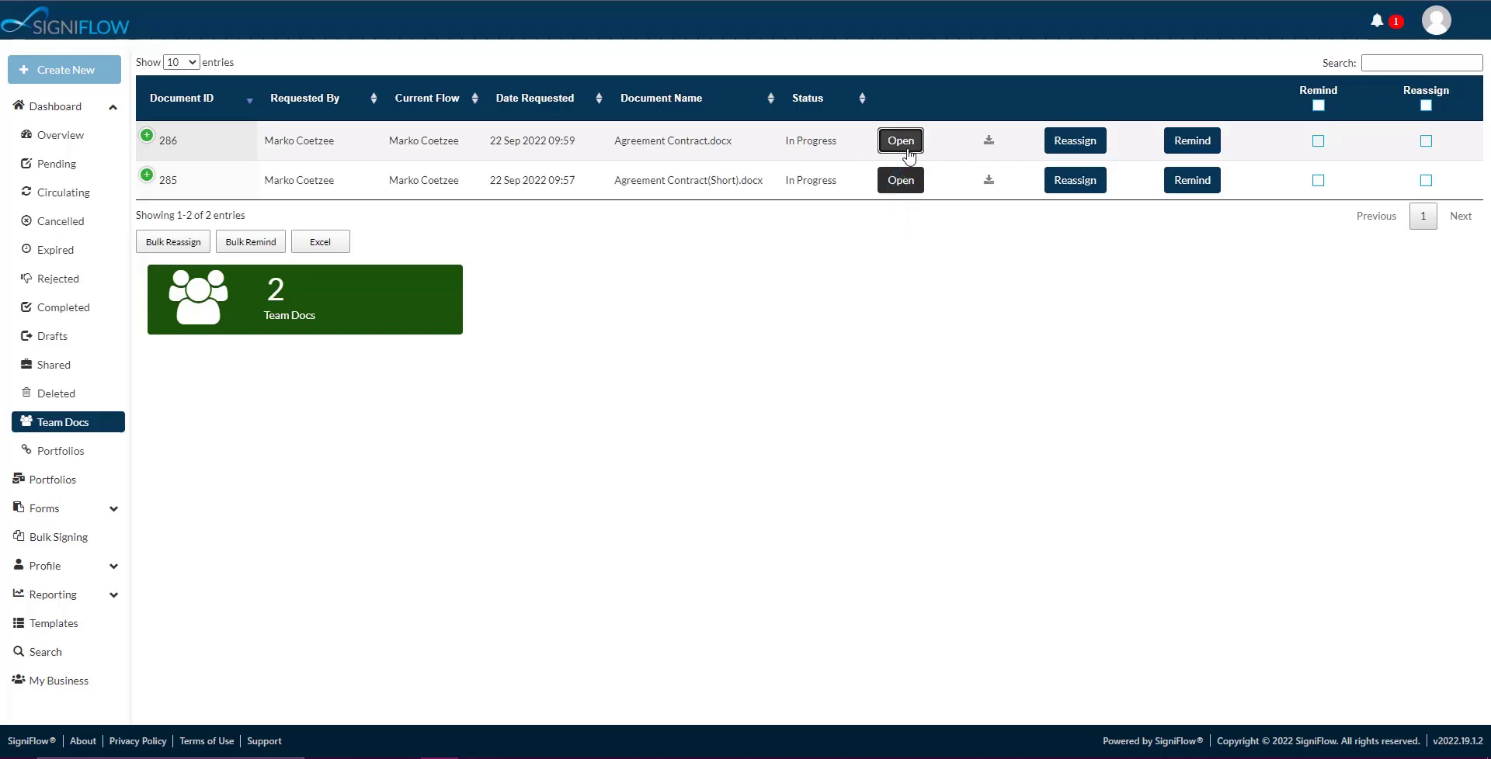
Step: View Agreement Contract.docx and its option to nominate someone else, and return to Team Docs without nominating anyone
click(901, 140)
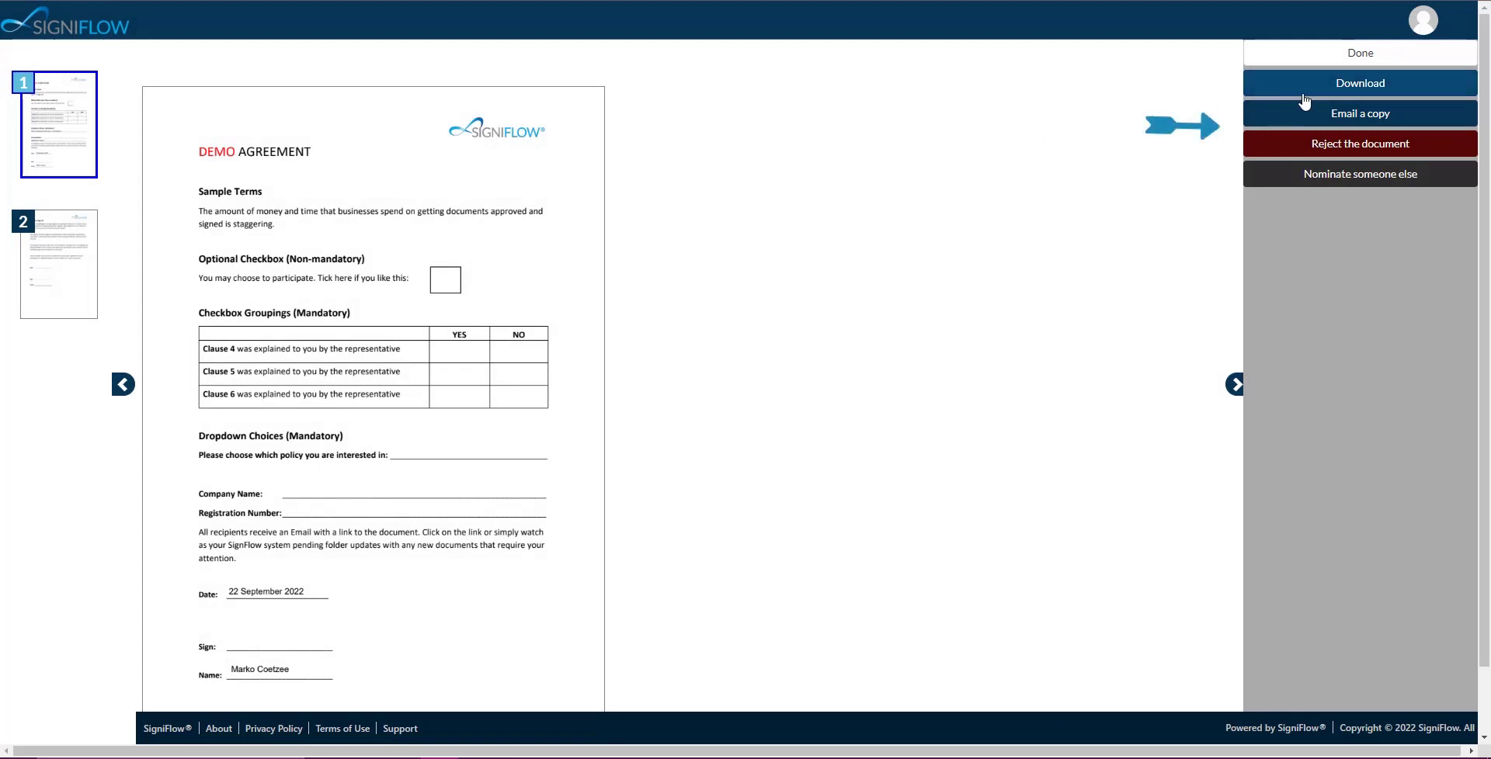
click(1311, 182)
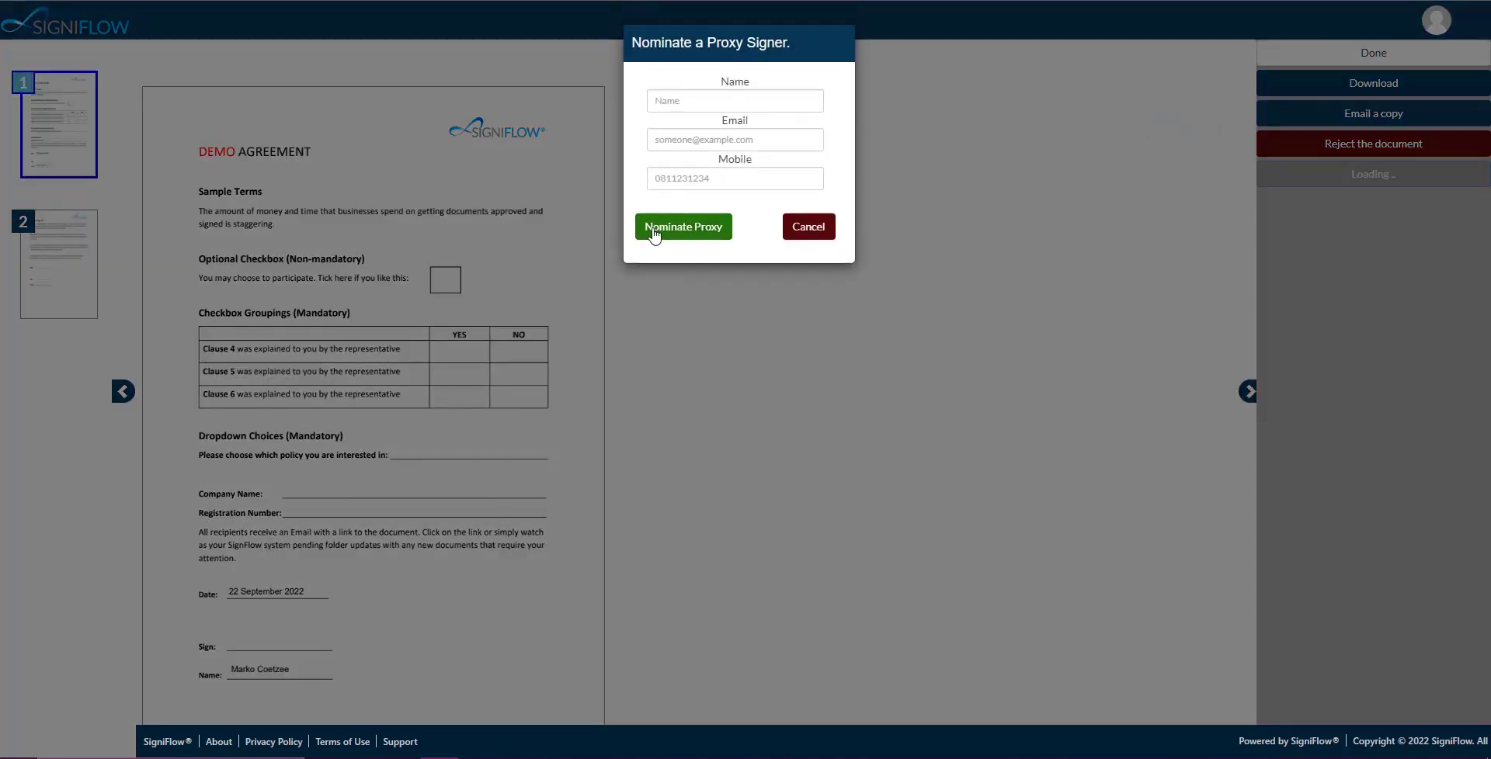
click(813, 229)
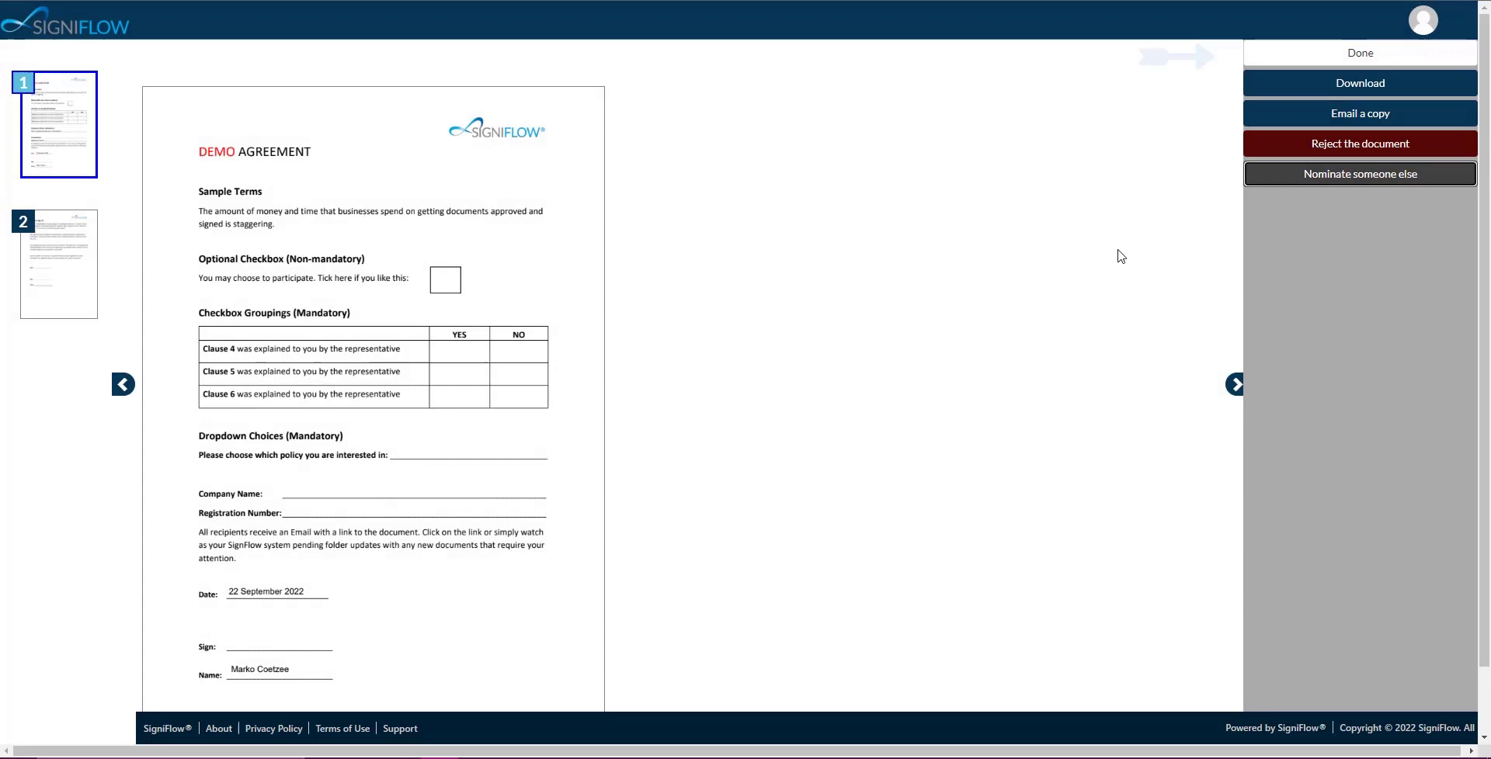
click(1390, 53)
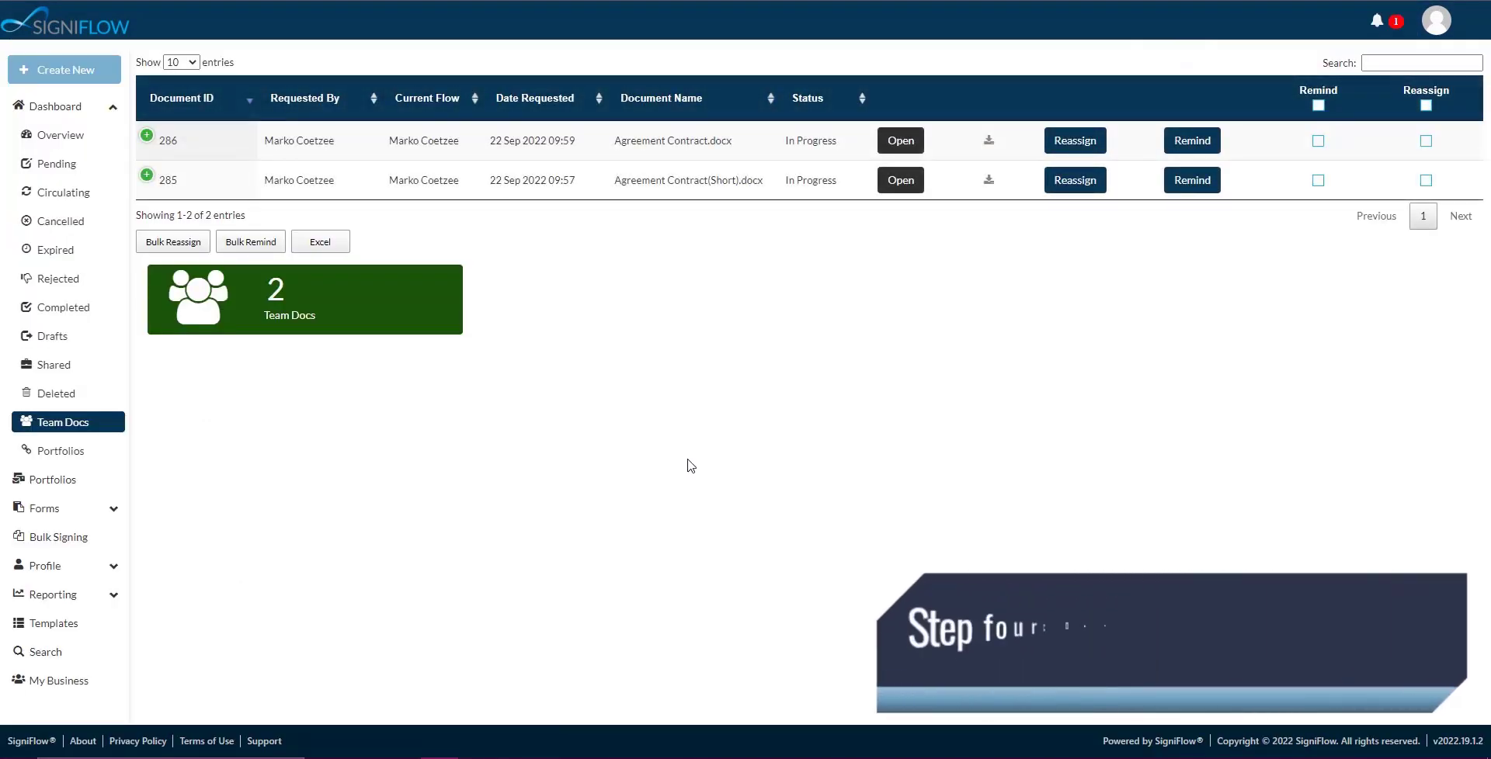
Step: Try to download Agreement Contract.docx as a PDF file
click(989, 144)
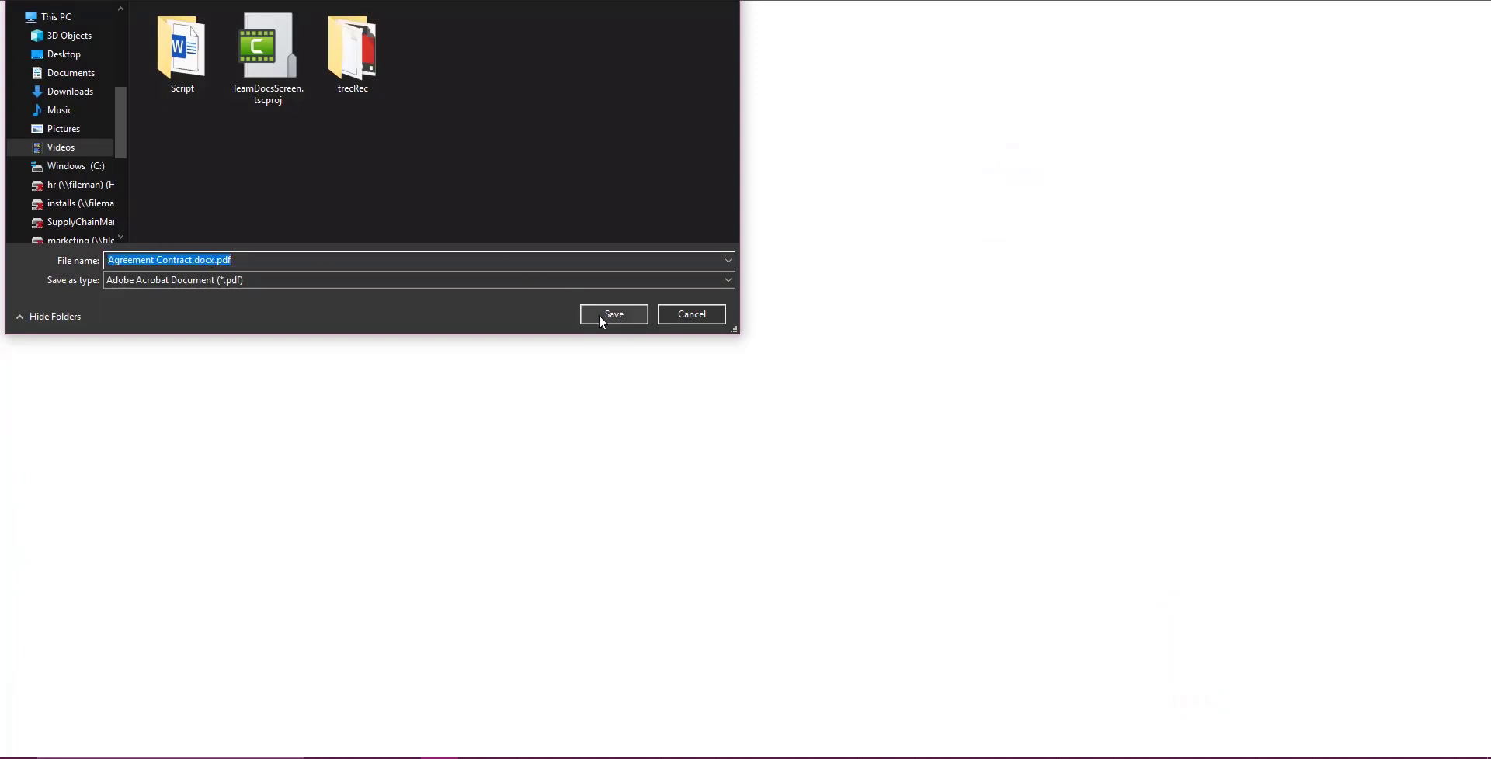
click(672, 314)
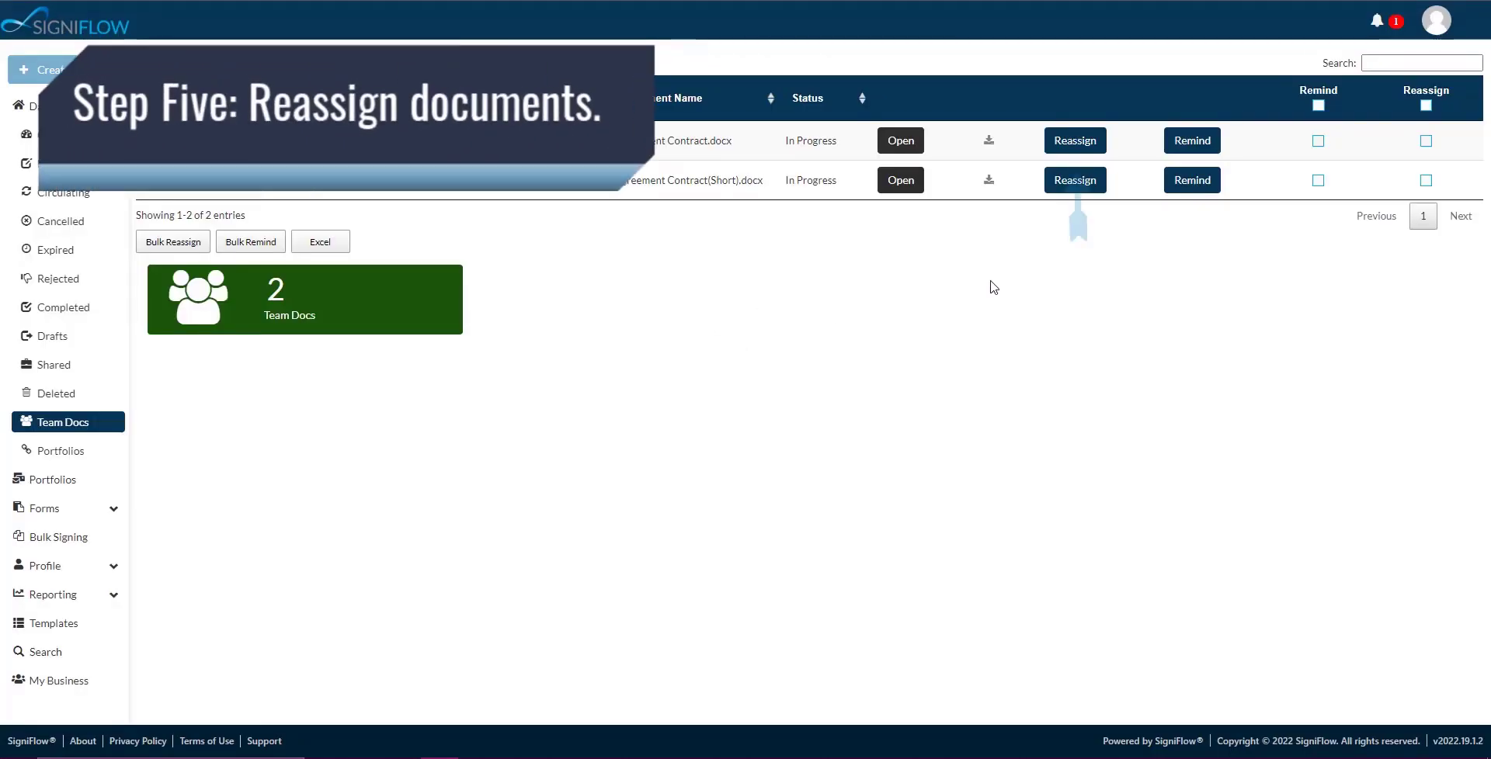
Step: Inspect the name, email and mobile fields of the reassignment form for Agreement Contract.docx without nominating a proxy
click(1078, 144)
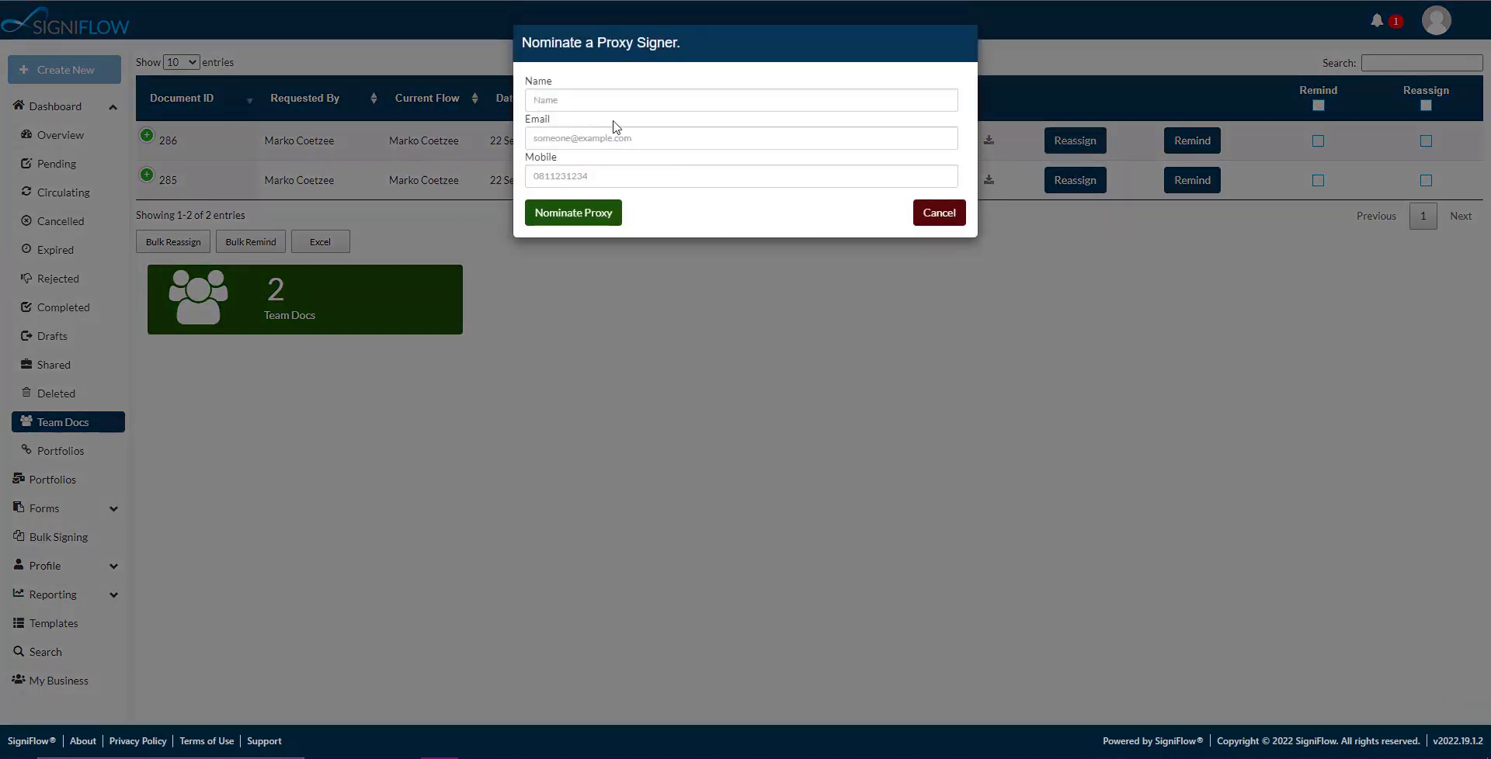
click(566, 106)
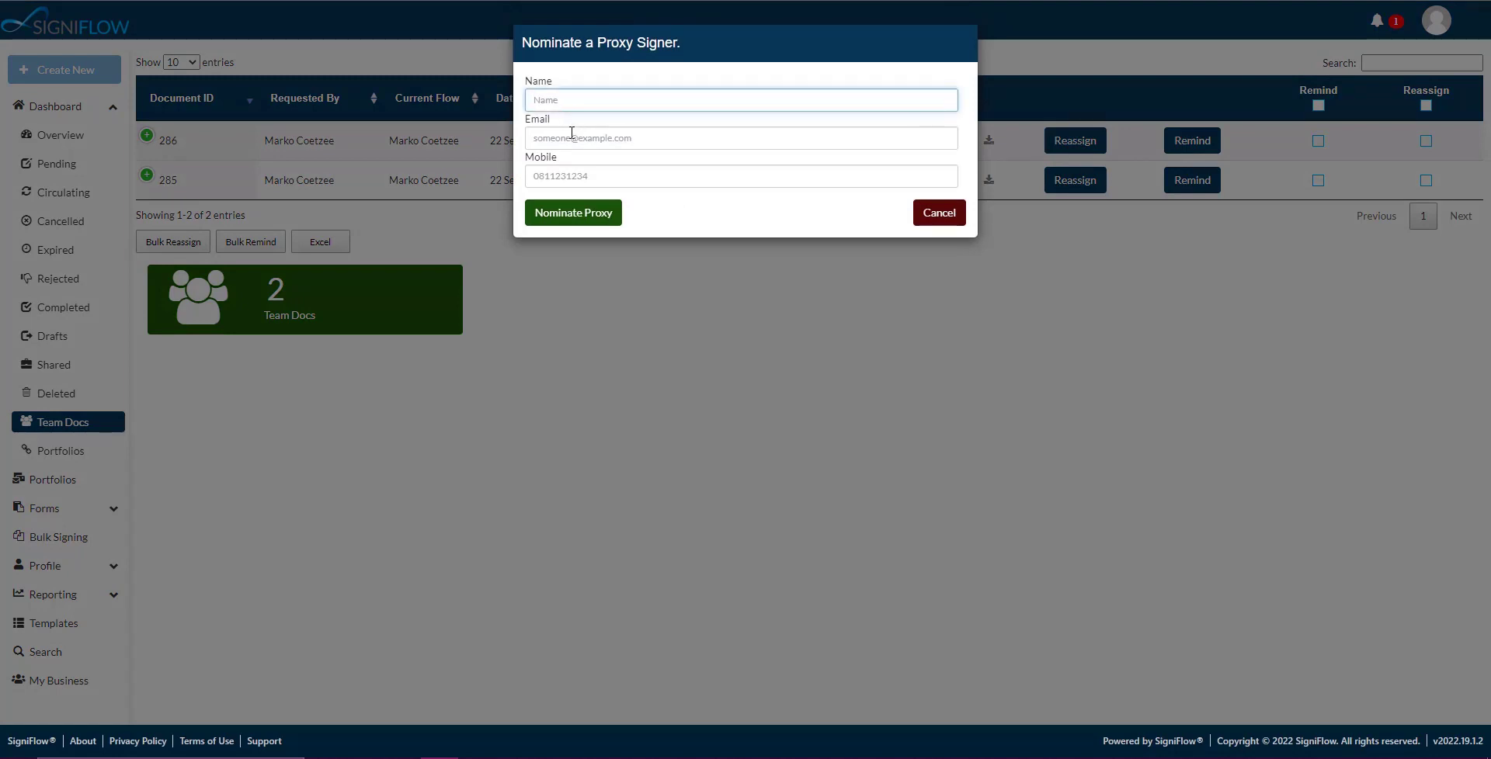
click(571, 137)
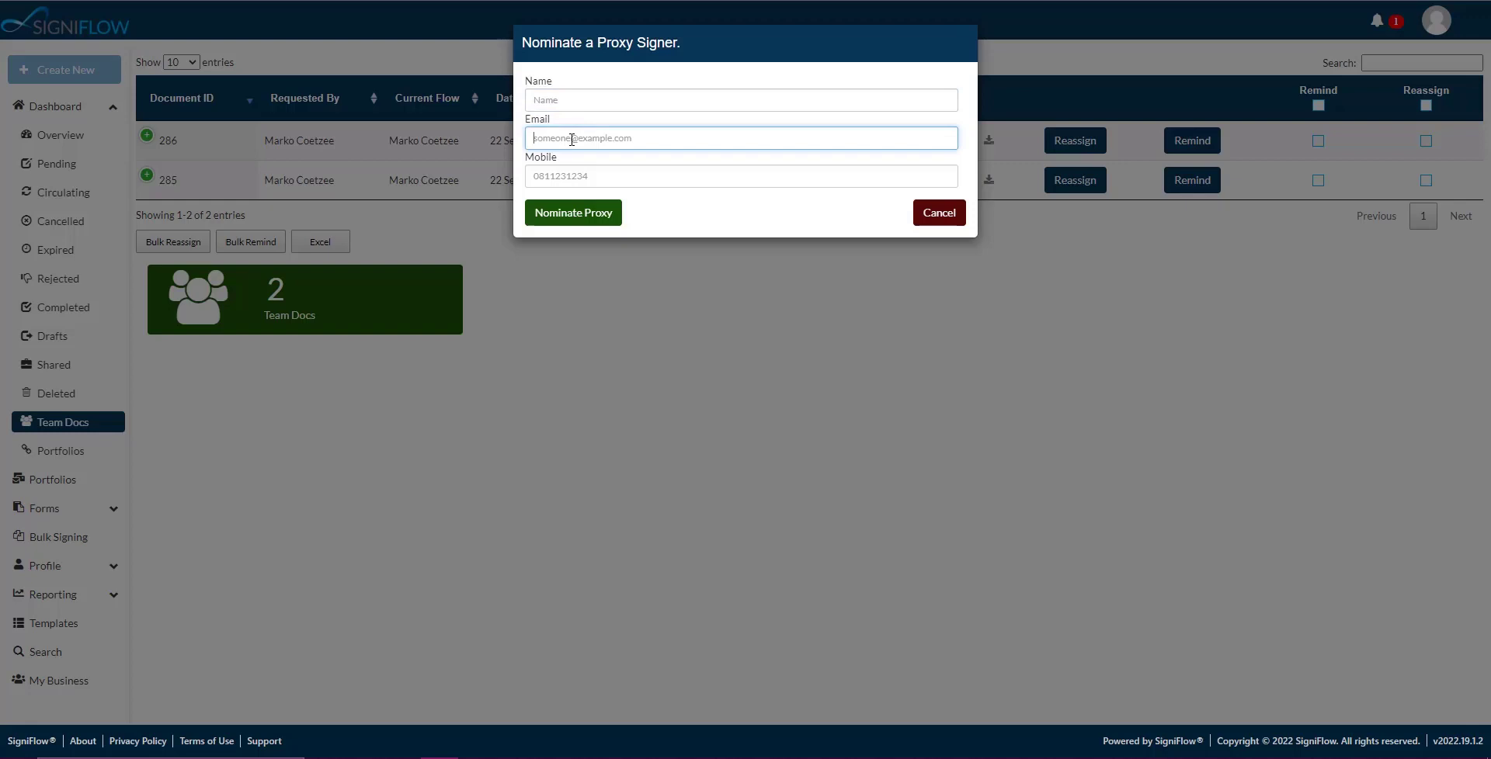
click(565, 181)
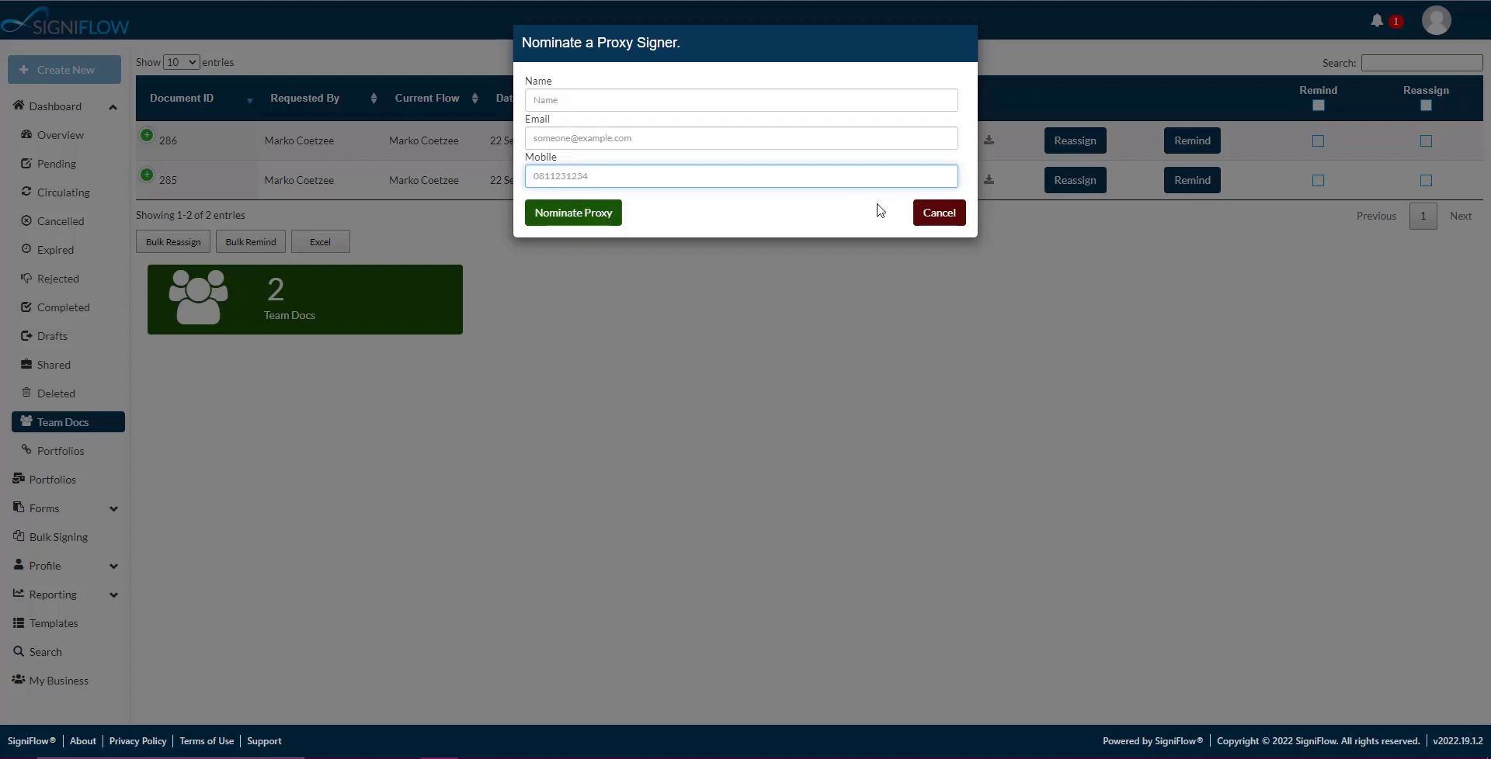
click(929, 220)
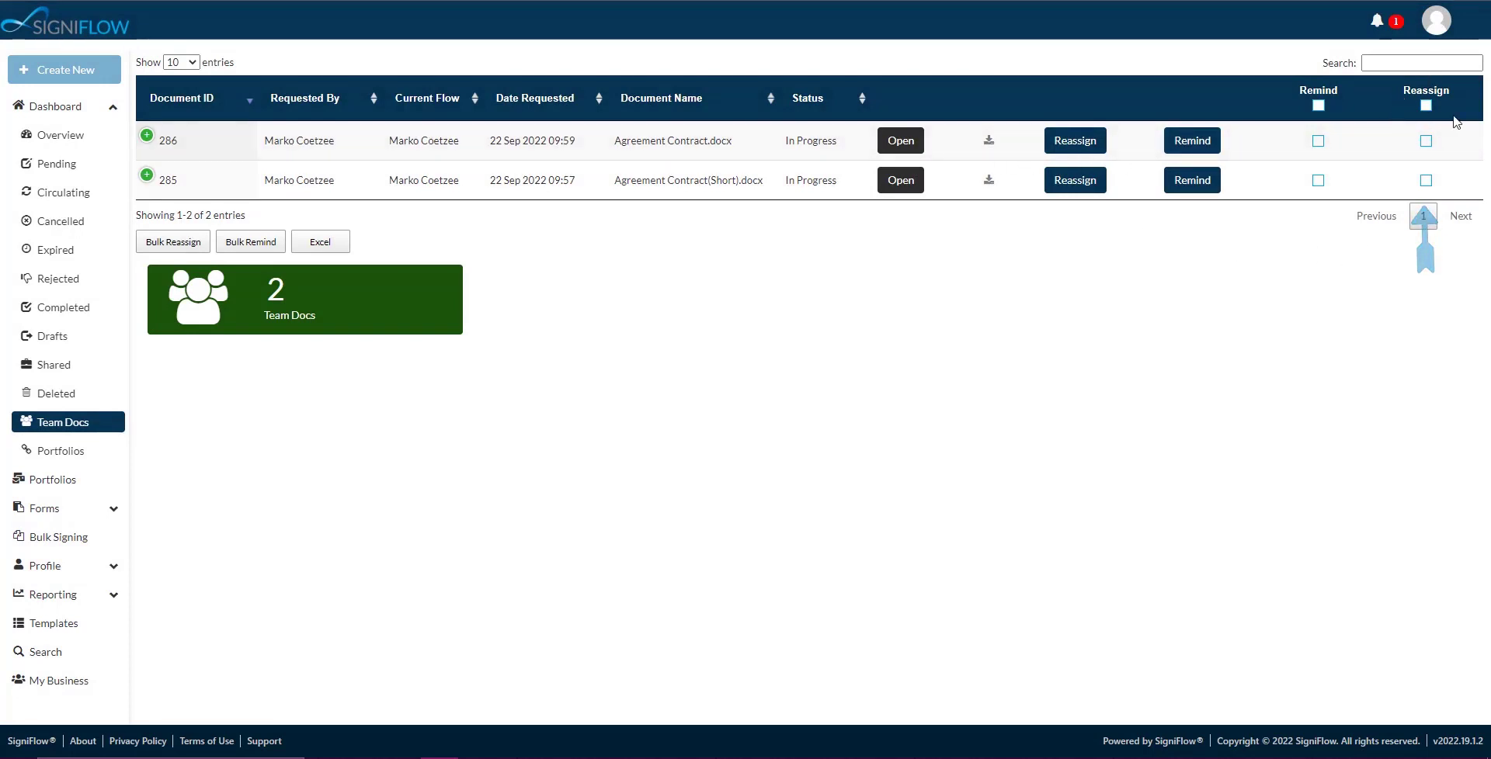
Step: Try a bulk reassignment of both agreement documents, leave the proxy signer form empty, and deselect the documents
click(1425, 140)
click(1426, 180)
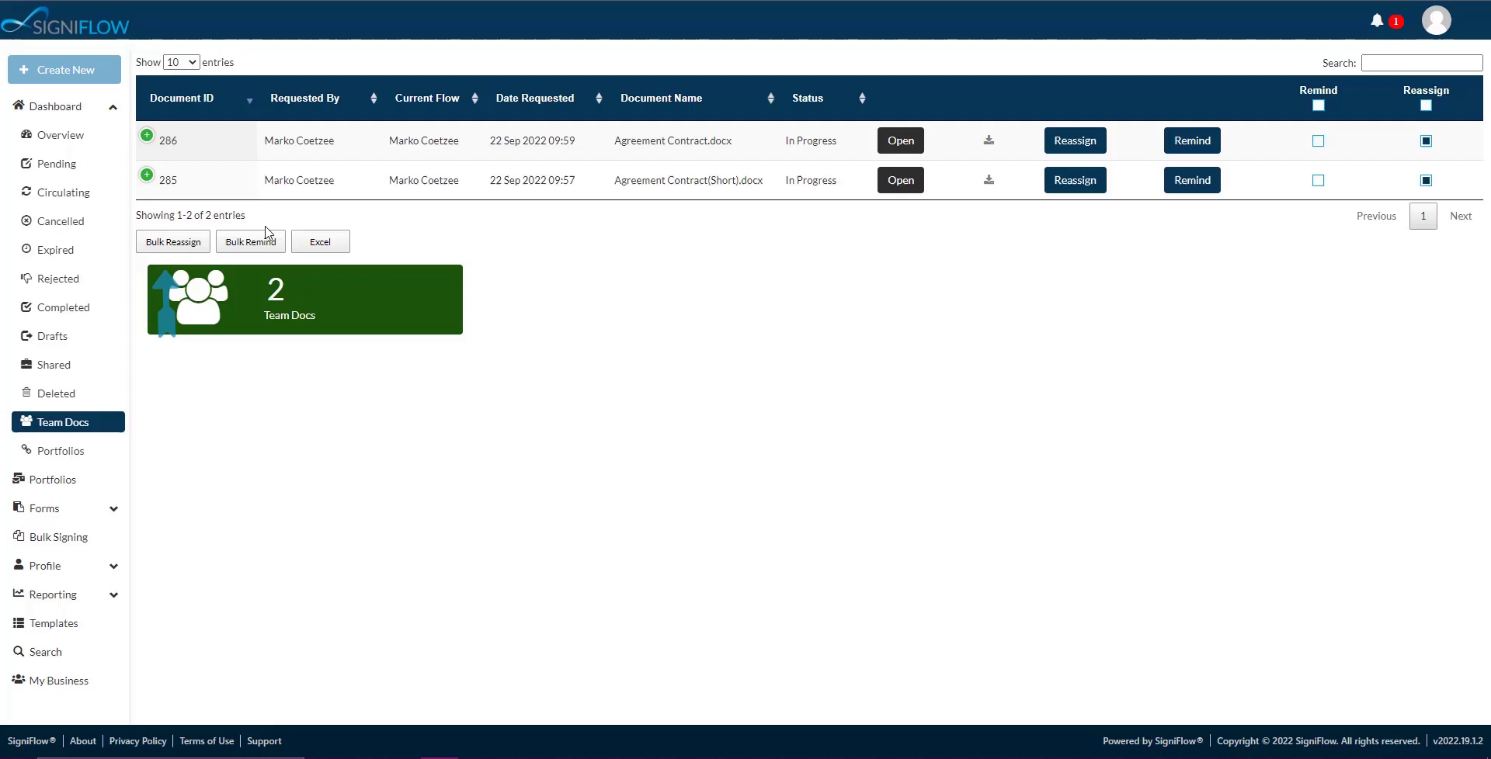
click(170, 247)
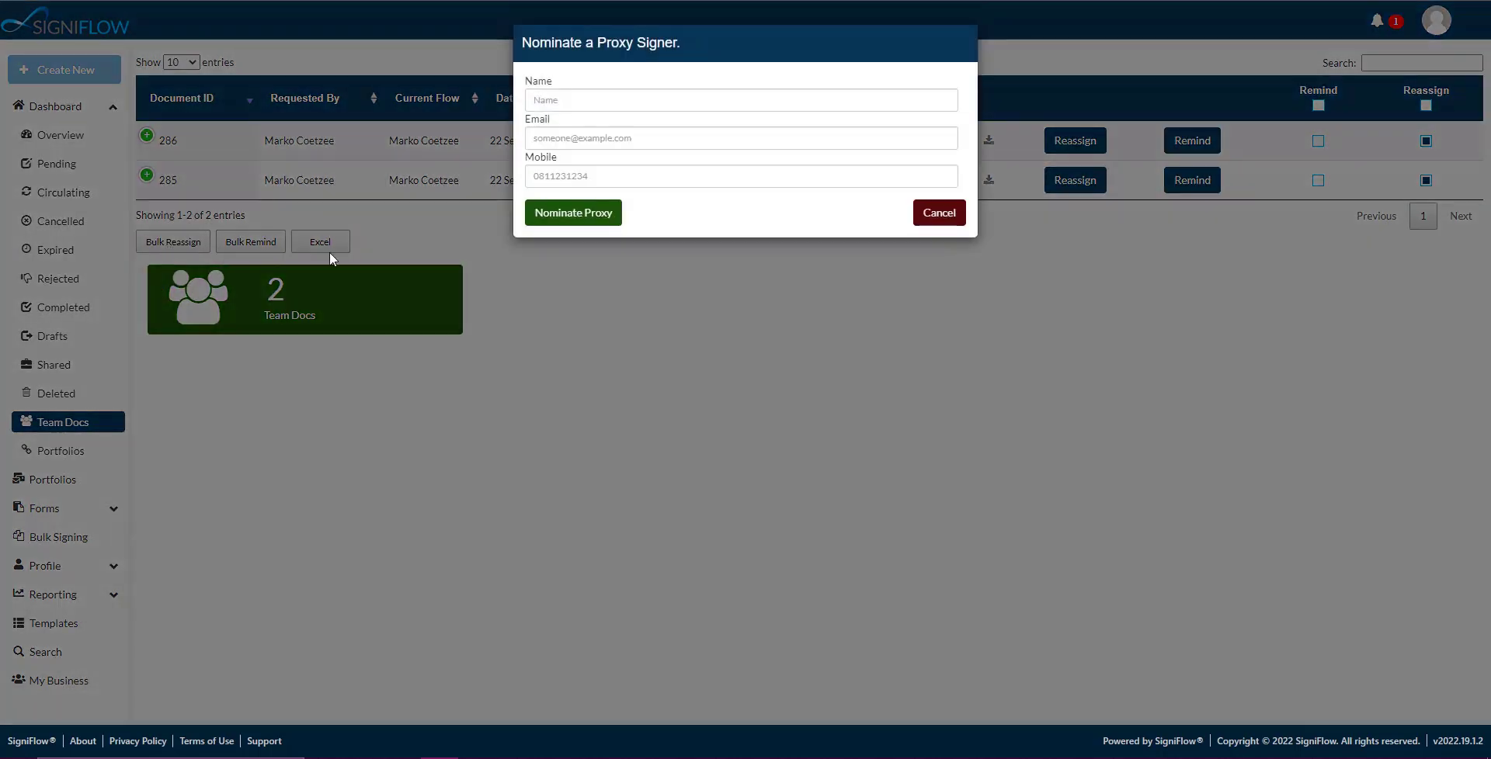
click(542, 100)
click(542, 140)
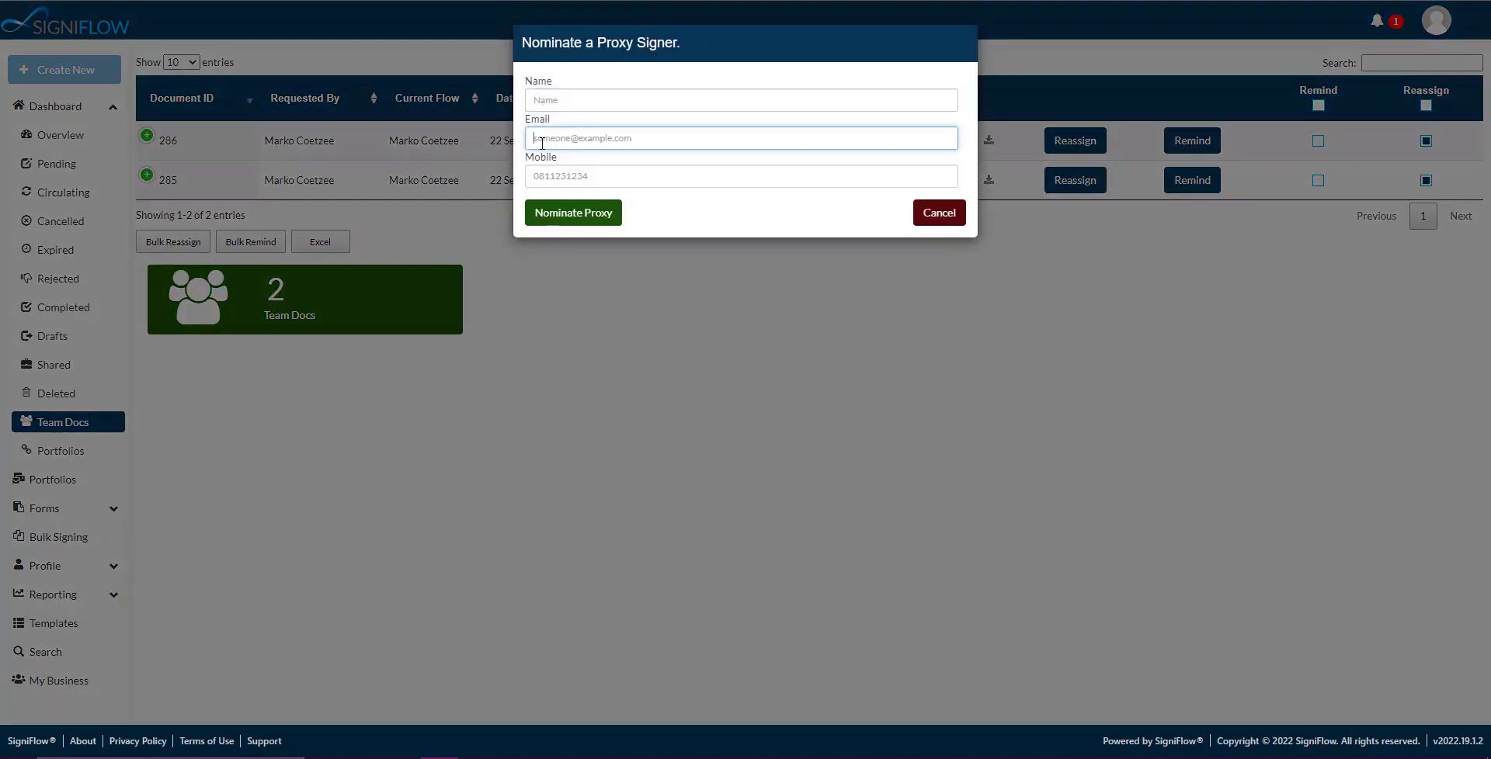
click(542, 177)
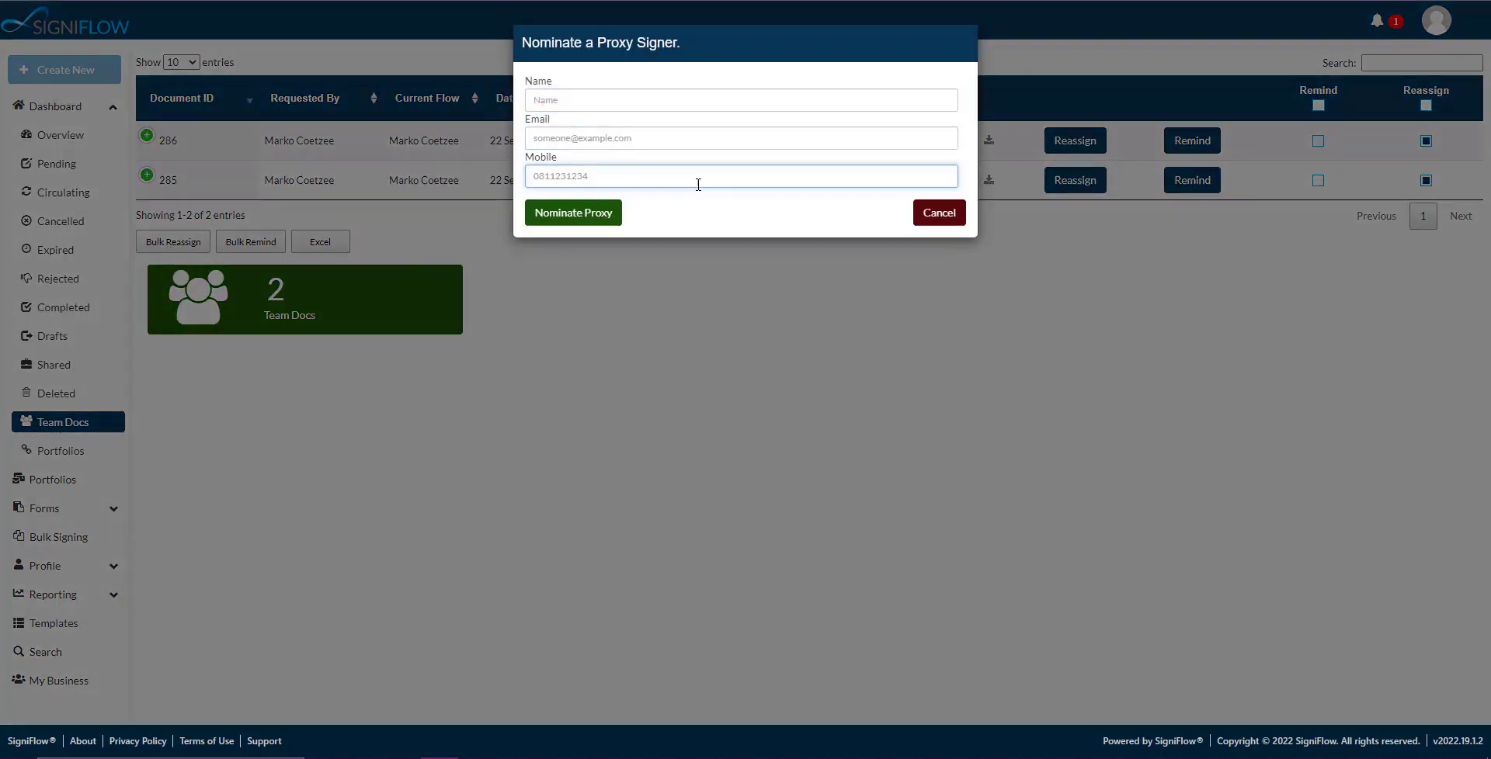
click(926, 222)
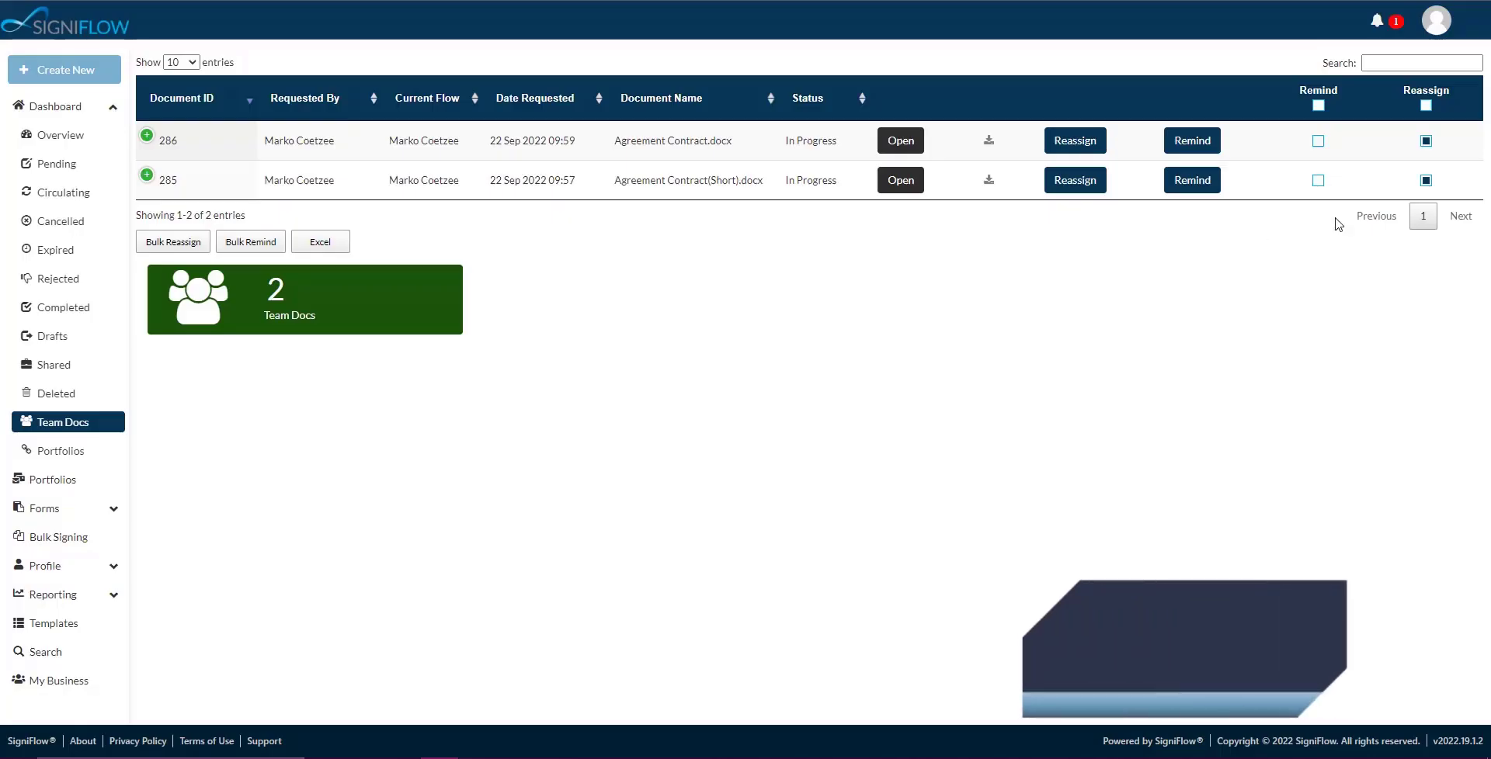
click(1426, 141)
click(1426, 180)
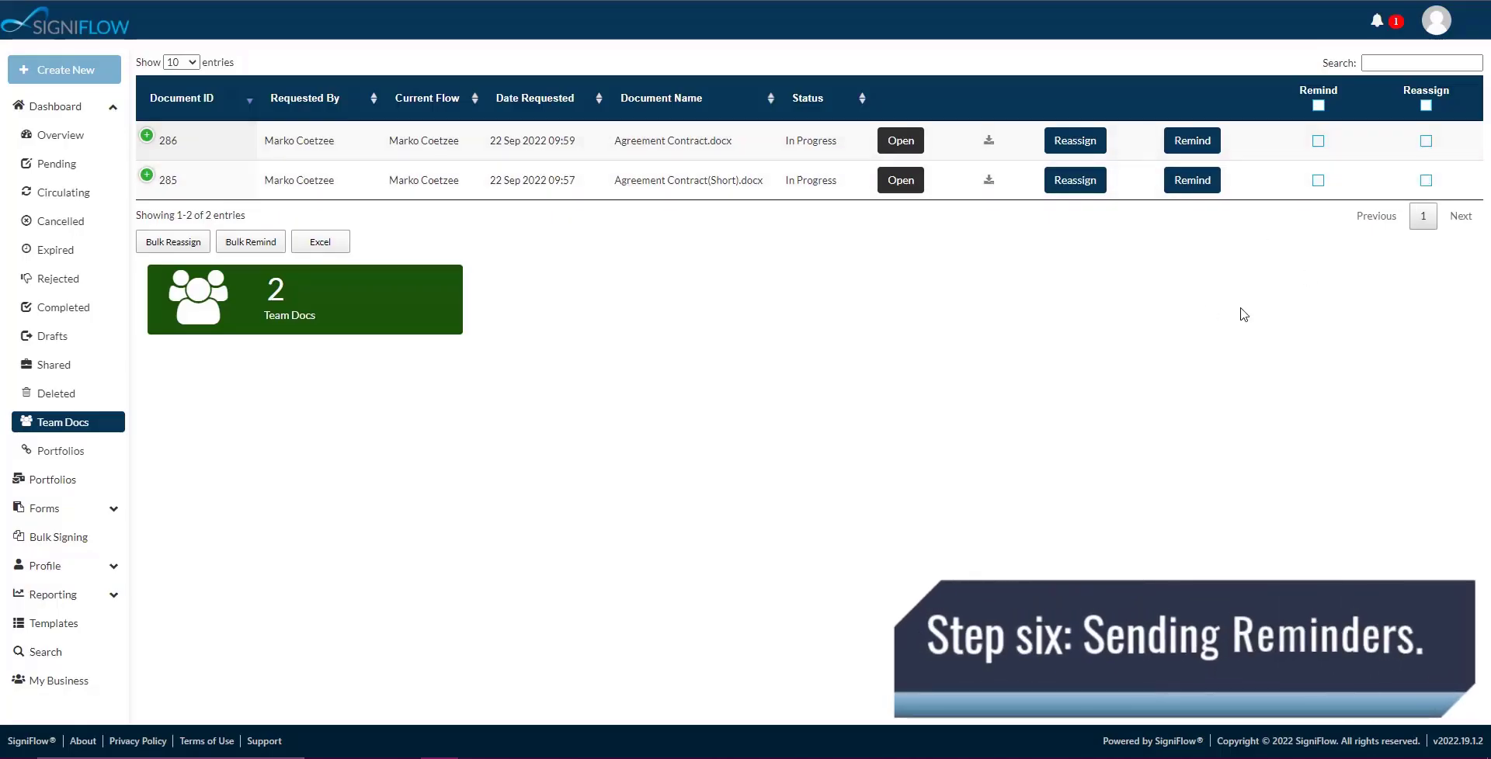
Step: Send a reminder to the current signer of Agreement Contract.docx
click(1204, 144)
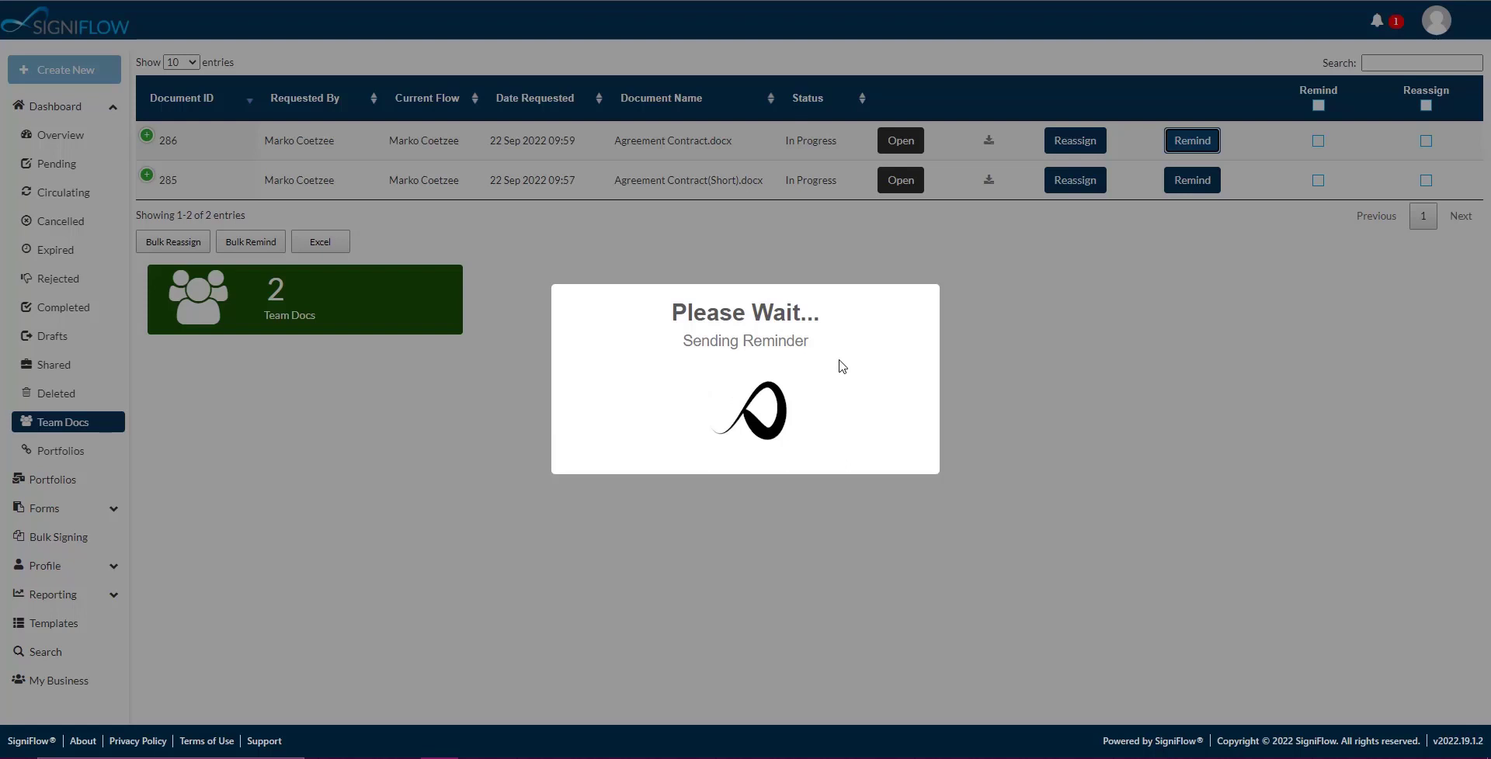
click(726, 469)
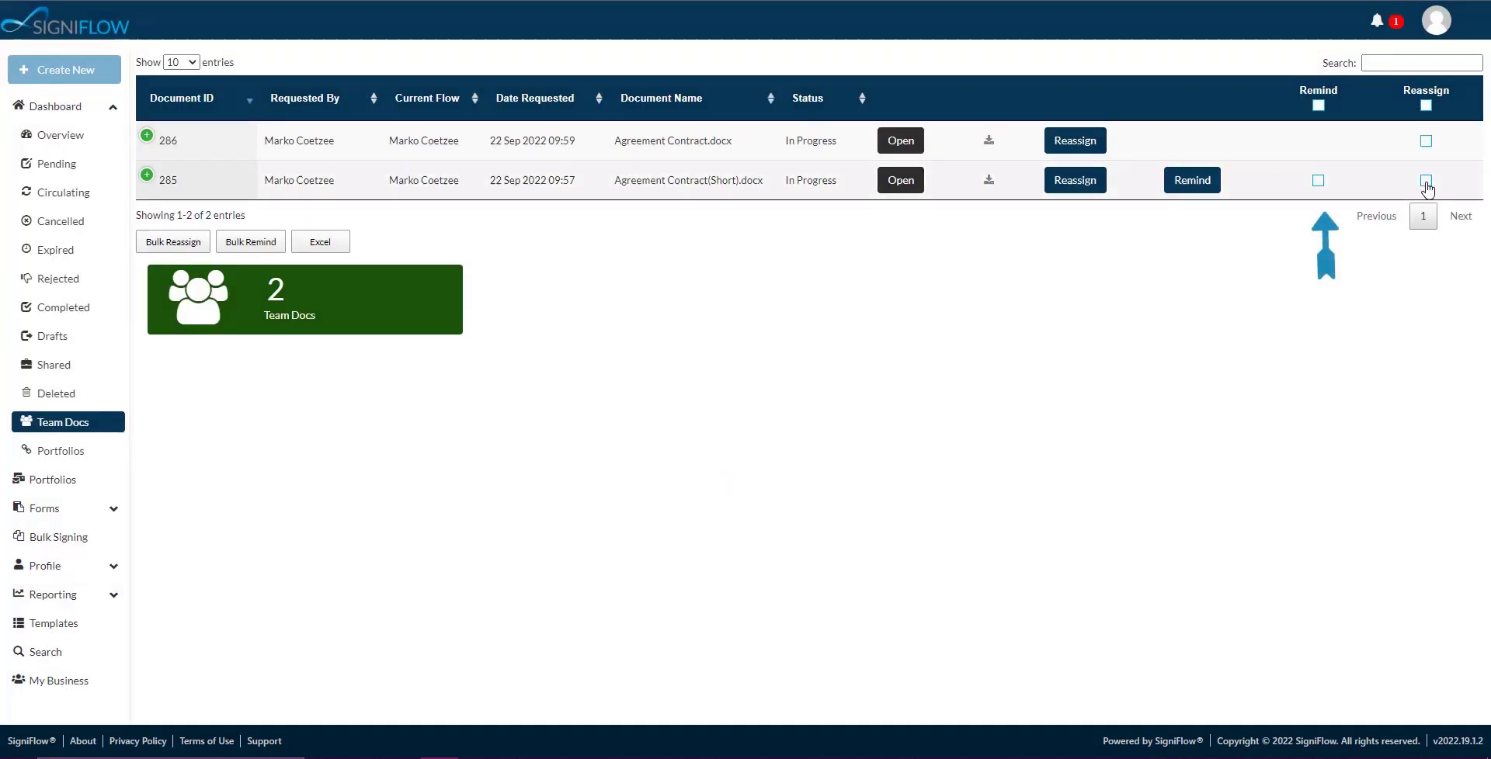
Step: Try to send a bulk reminder for Agreement Contract(Short).docx
click(1317, 180)
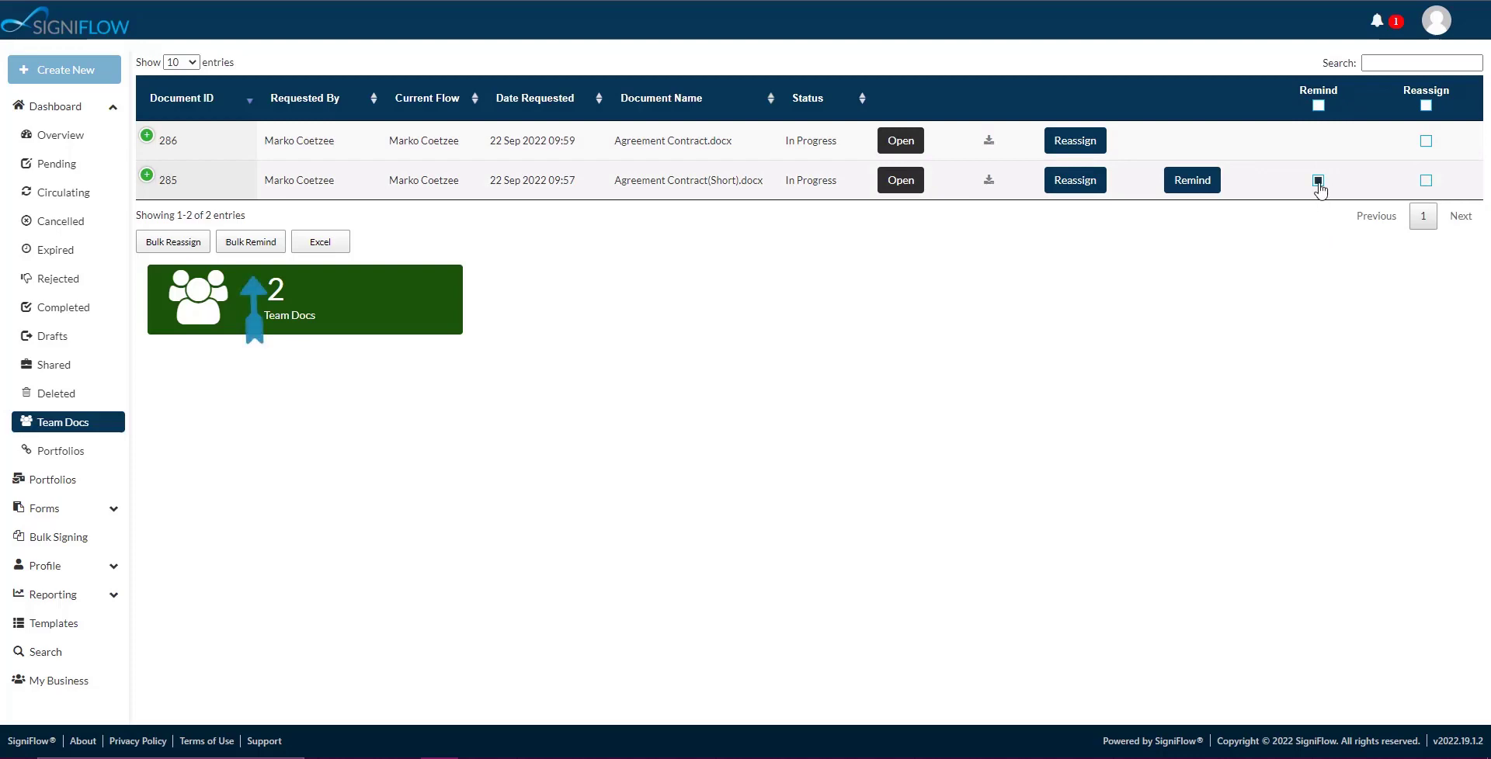
click(261, 242)
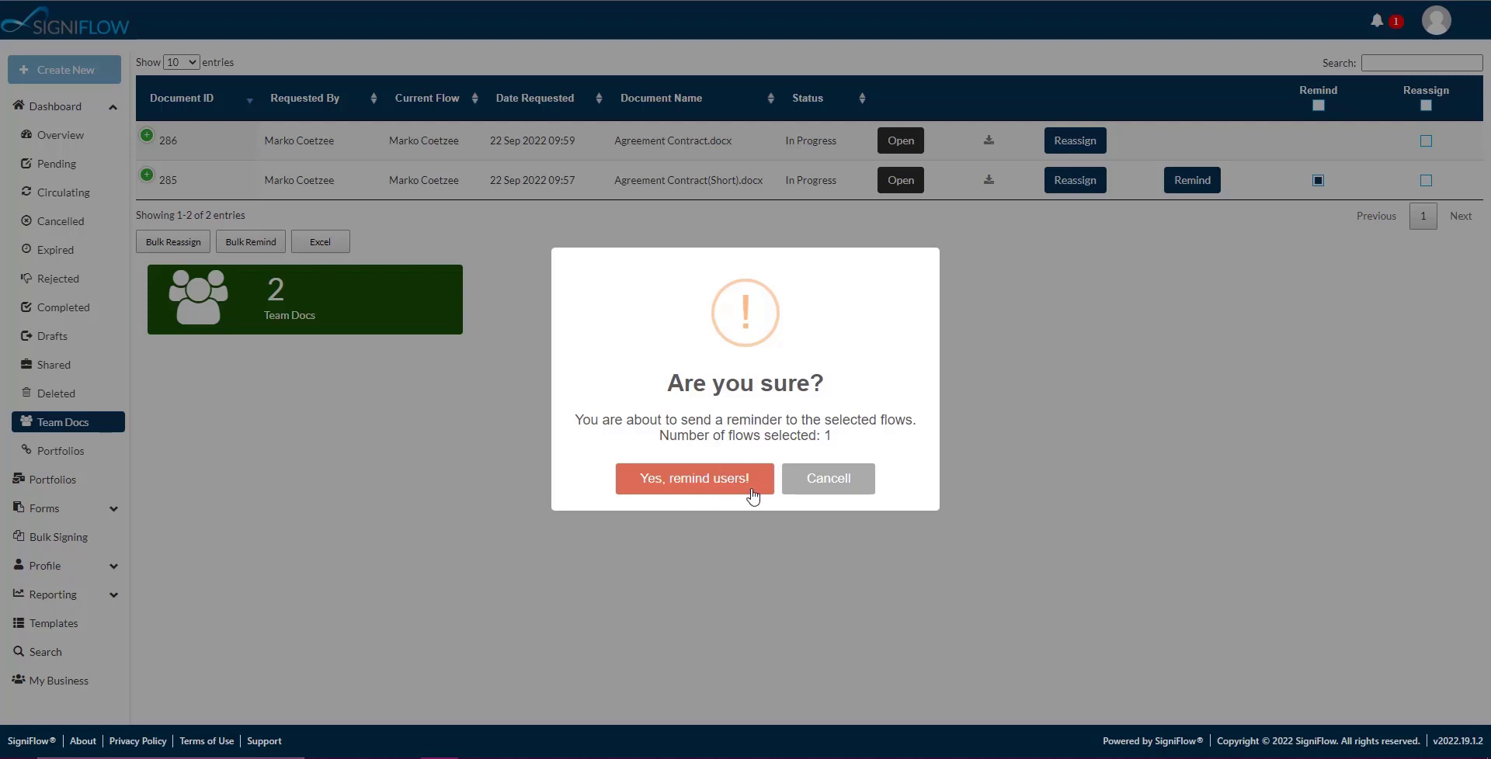
click(833, 490)
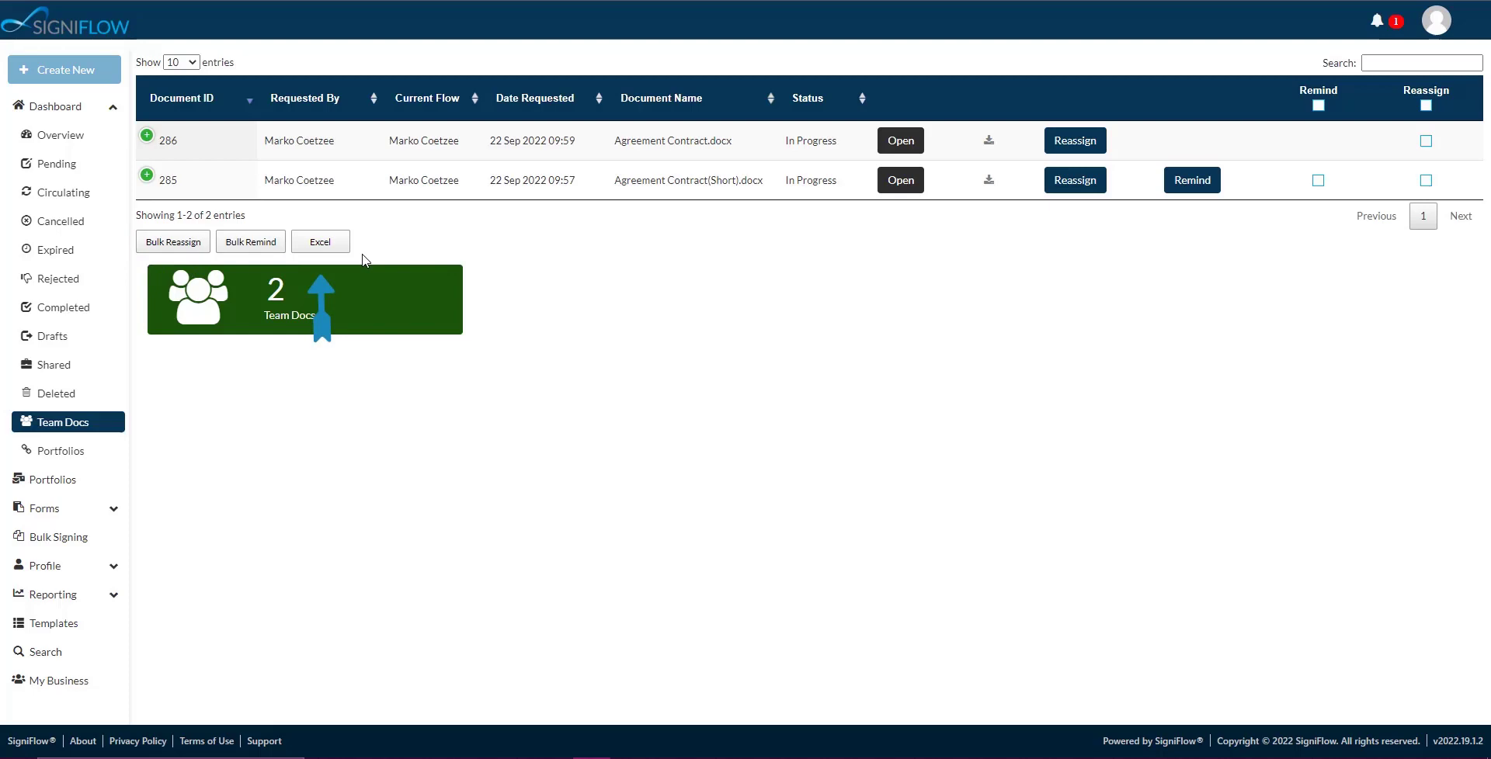
Step: Export the Team Docs list to an Excel file
click(328, 244)
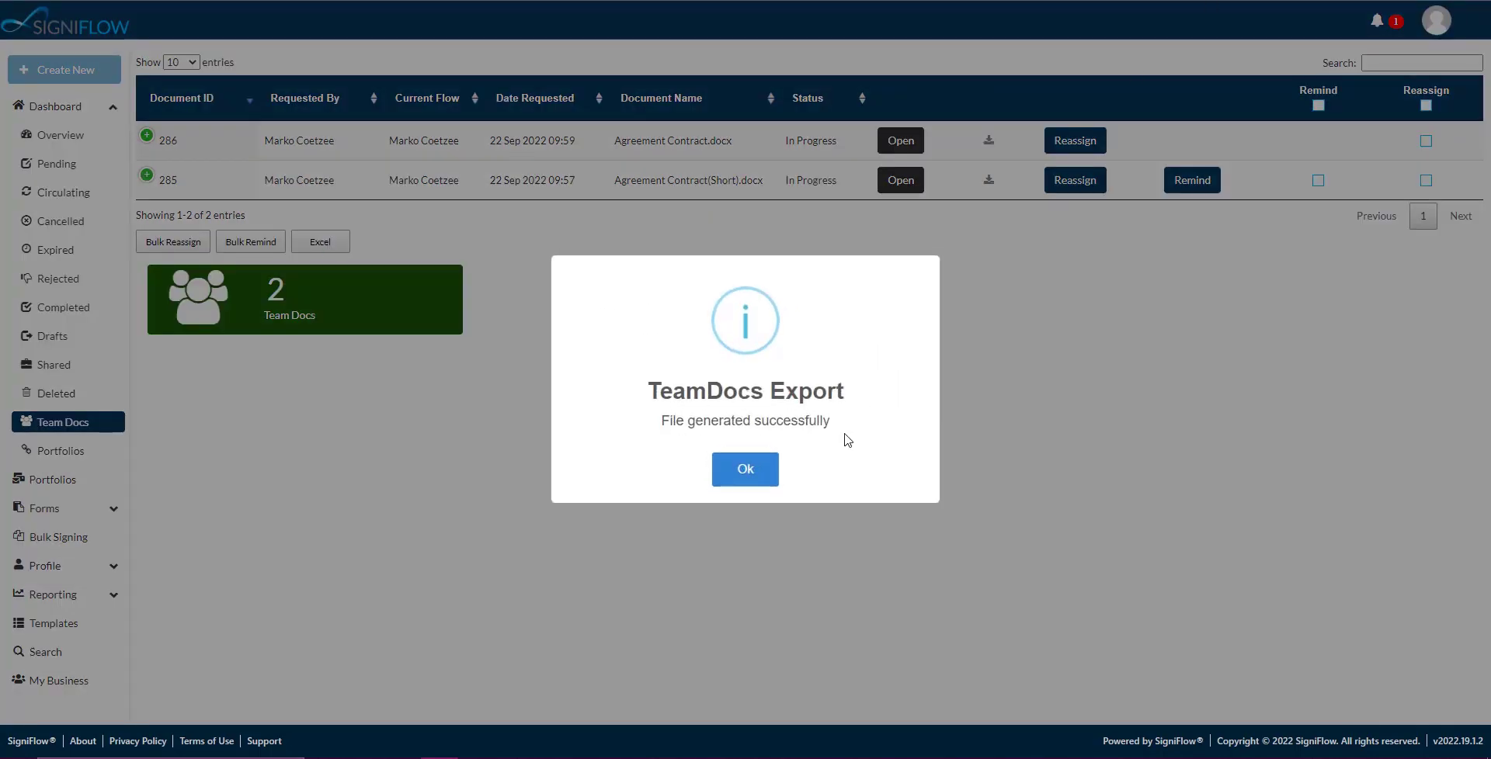
click(733, 482)
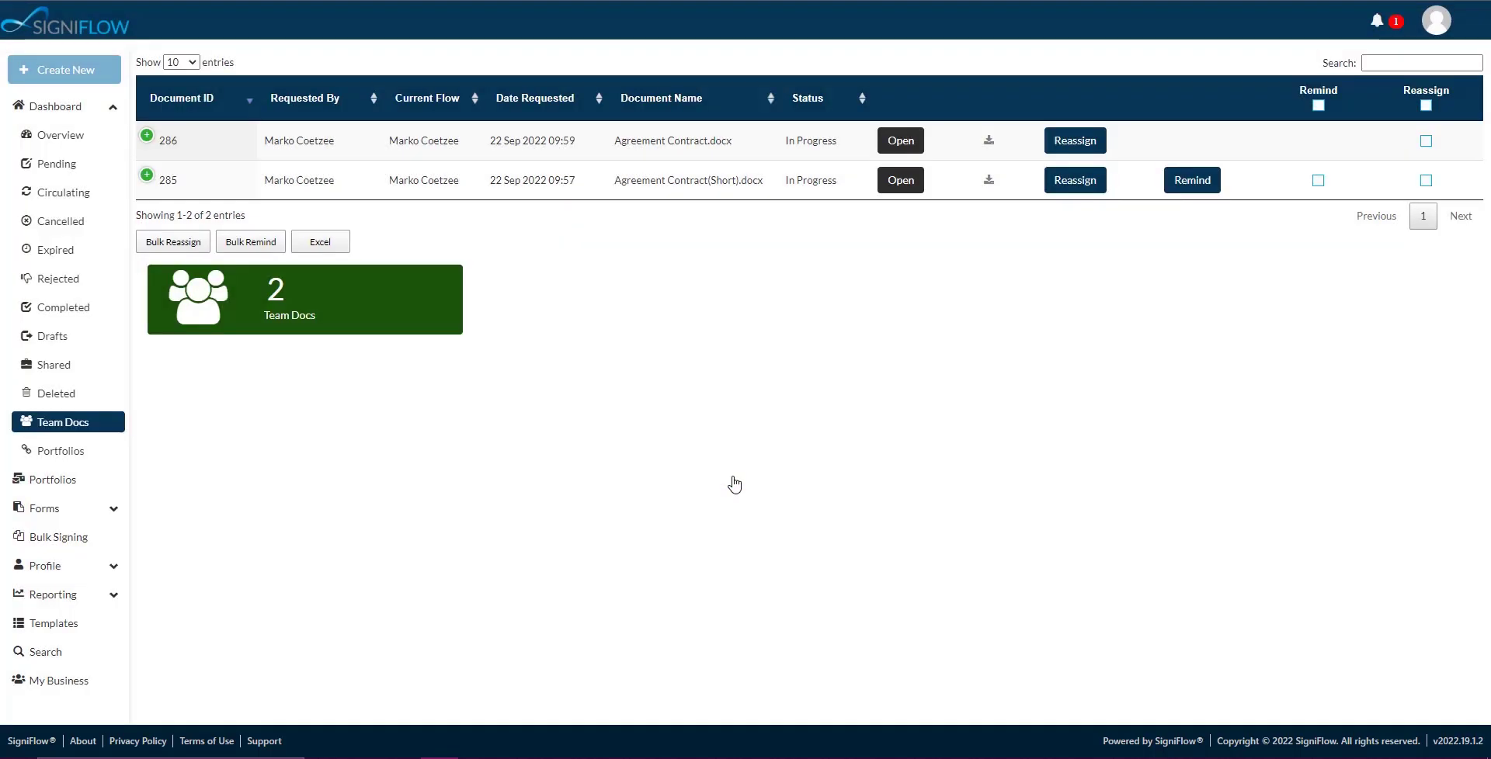